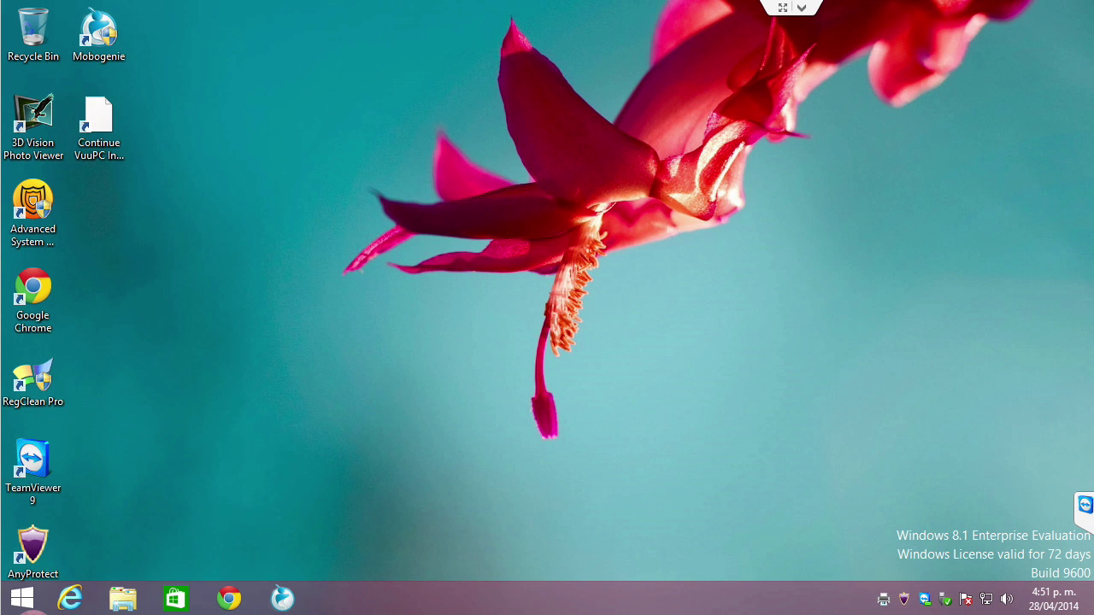
# Mark the TeamViewer 9 shortcut and a handwritten 'Word' in red ink, then clear the annotations
pyautogui.moveTo(151, 417); pyautogui.dragTo(72, 466)
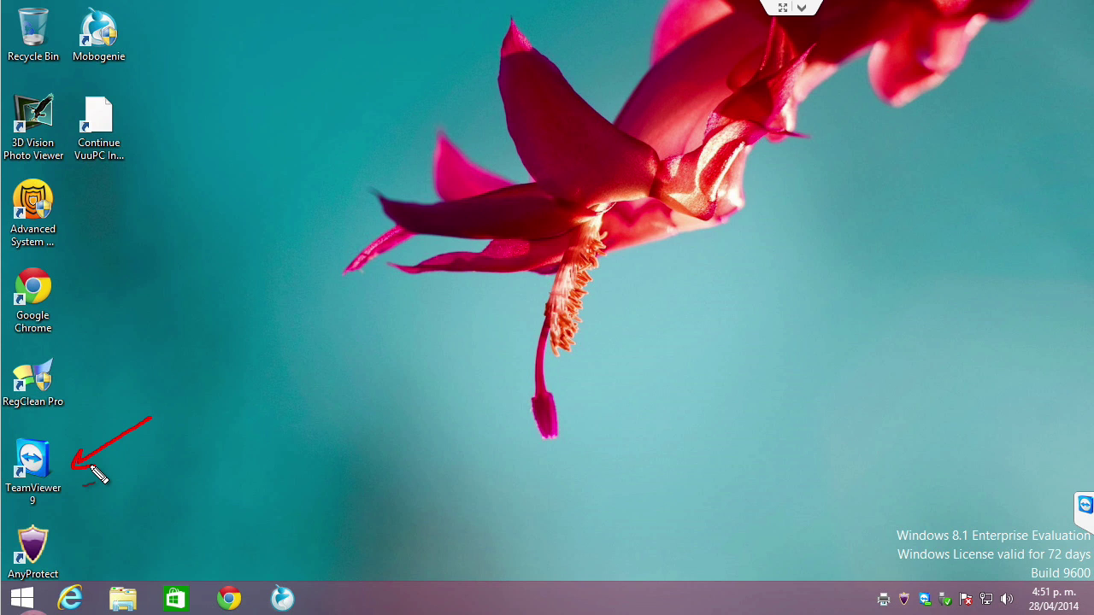
pyautogui.moveTo(253, 388)
pyautogui.mouseDown()
pyautogui.moveTo(374, 439)
pyautogui.moveTo(295, 391)
pyautogui.moveTo(275, 391)
pyautogui.moveTo(311, 479)
pyautogui.moveTo(335, 473)
pyautogui.mouseUp()
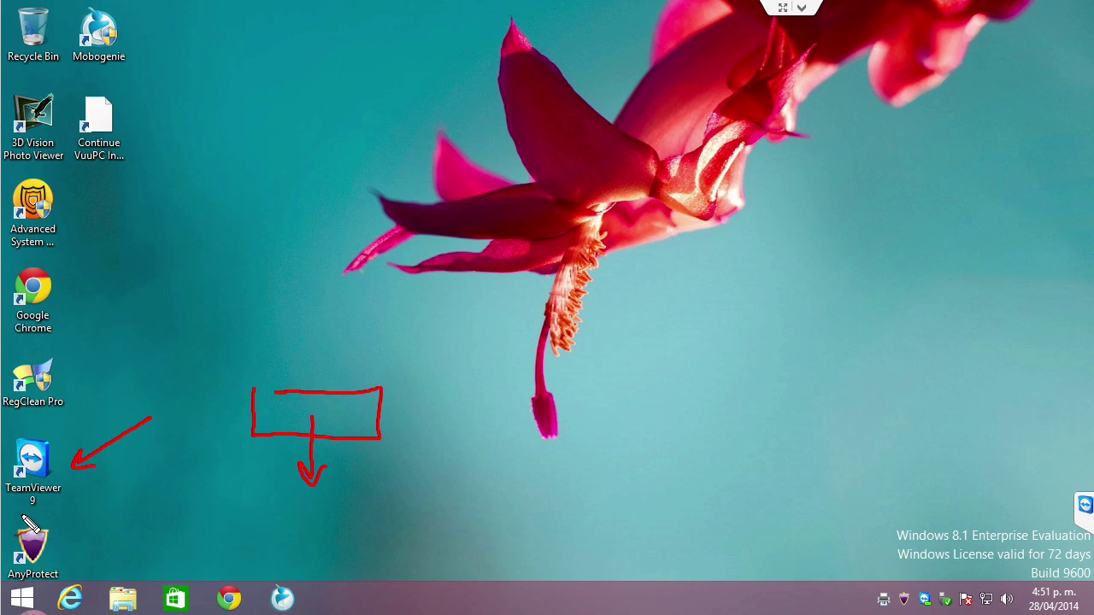
pyautogui.moveTo(10, 515); pyautogui.dragTo(68, 511)
pyautogui.moveTo(728, 321); pyautogui.dragTo(788, 330)
pyautogui.moveTo(819, 343)
pyautogui.mouseDown()
pyautogui.moveTo(835, 326)
pyautogui.moveTo(872, 340)
pyautogui.mouseUp()
pyautogui.moveTo(944, 285)
pyautogui.mouseDown()
pyautogui.moveTo(931, 301)
pyautogui.moveTo(939, 313)
pyautogui.mouseUp()
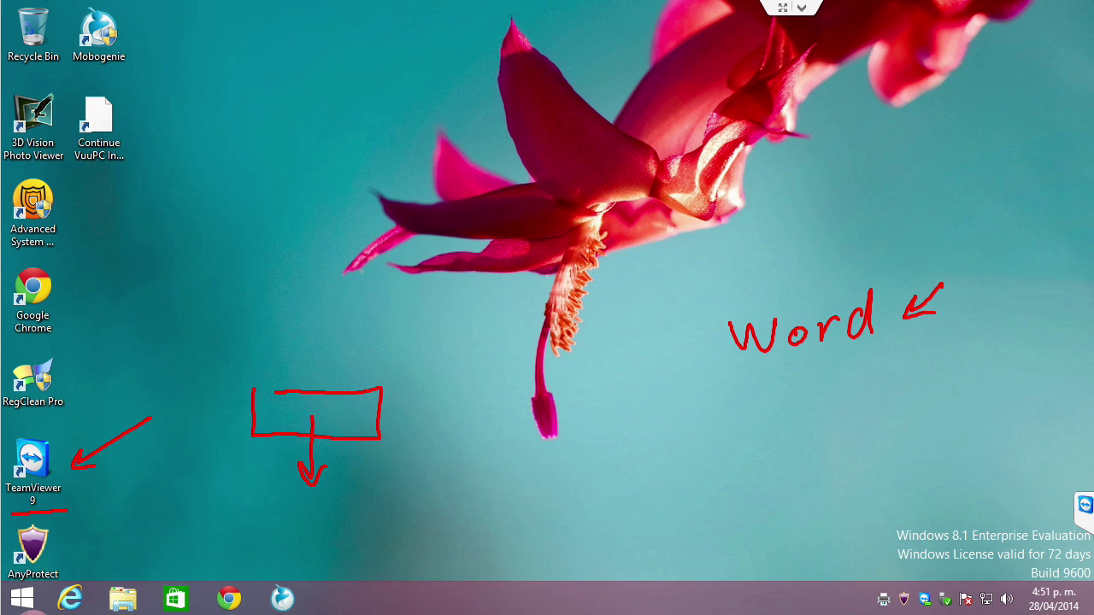
pyautogui.press('Escape')
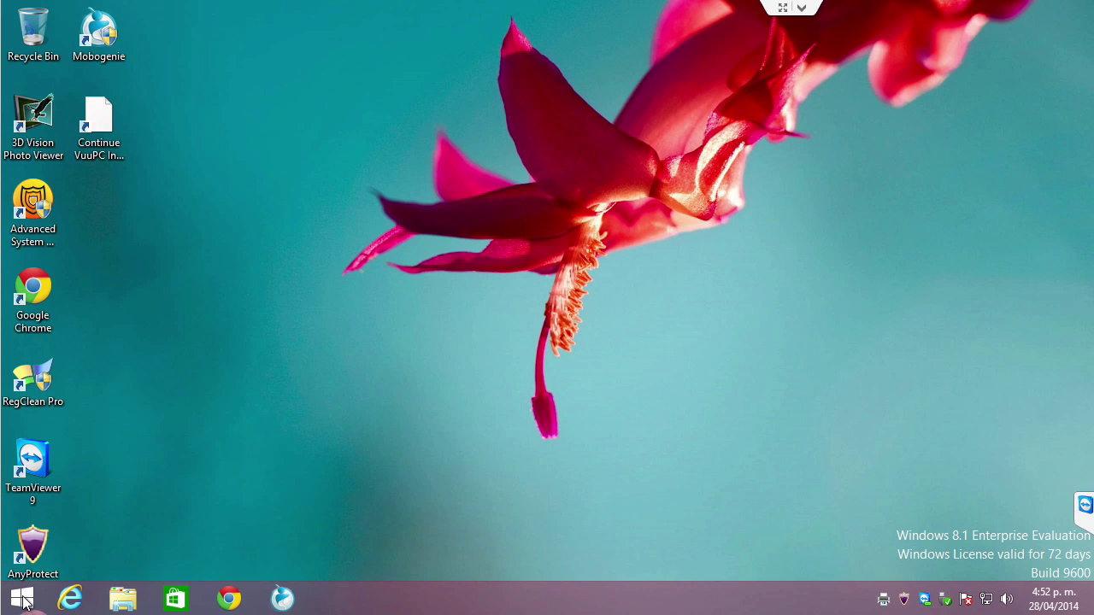
# Launch AbiWord 2.8 from the Start screen's Apps list
pyautogui.click(23, 603)
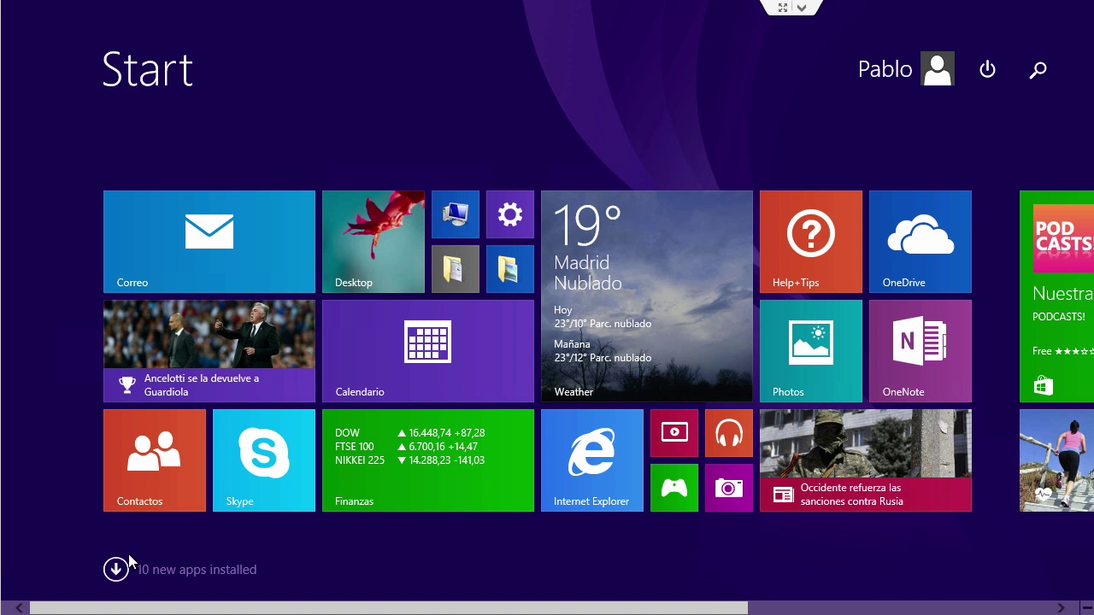
pyautogui.click(126, 574)
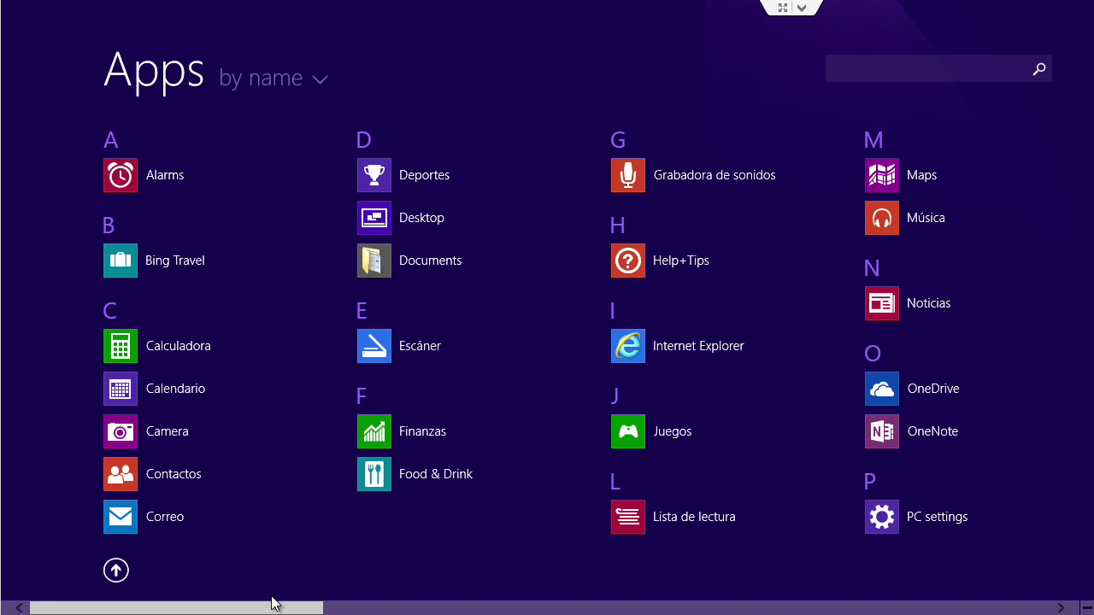
pyautogui.moveTo(261, 606)
pyautogui.mouseDown()
pyautogui.moveTo(698, 609)
pyautogui.moveTo(659, 606)
pyautogui.mouseUp()
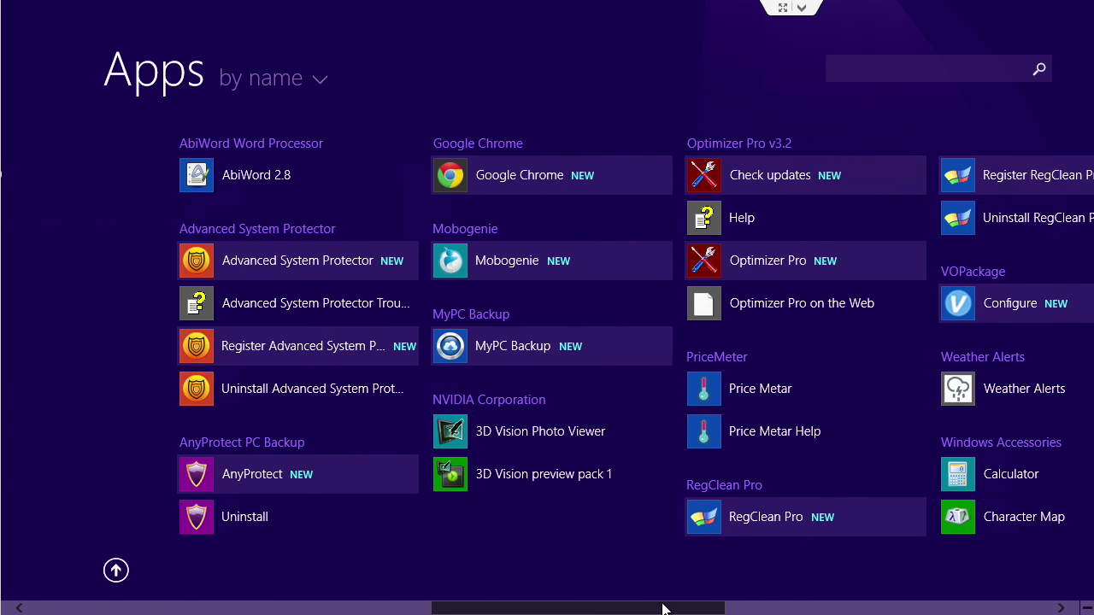
pyautogui.click(319, 180)
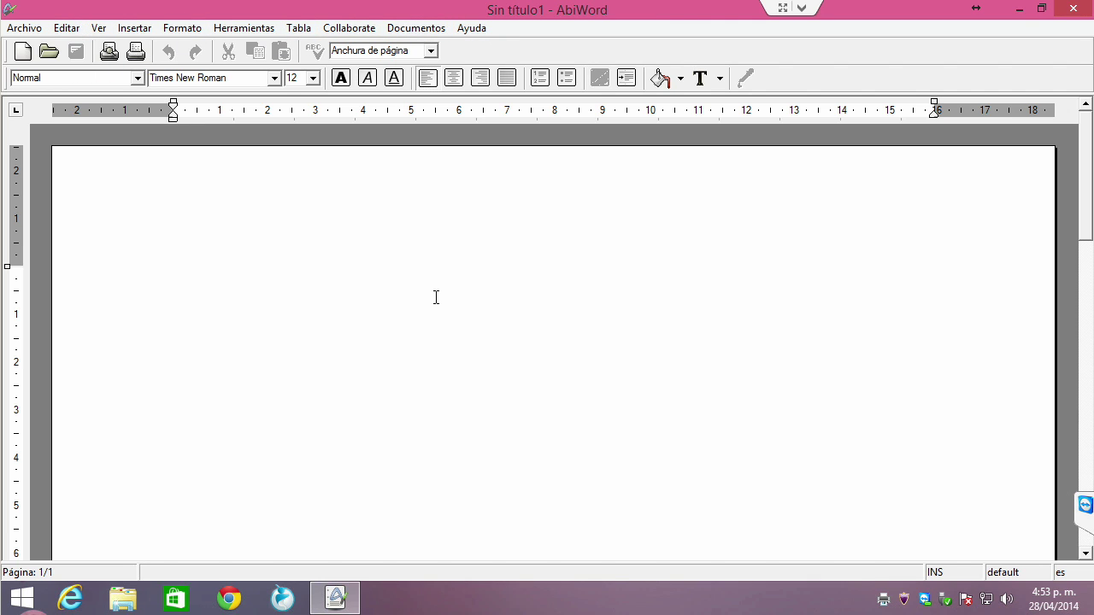
# Type 'THis is a tezst.', make it bold, then close AbiWord without saving
pyautogui.write('THis i')
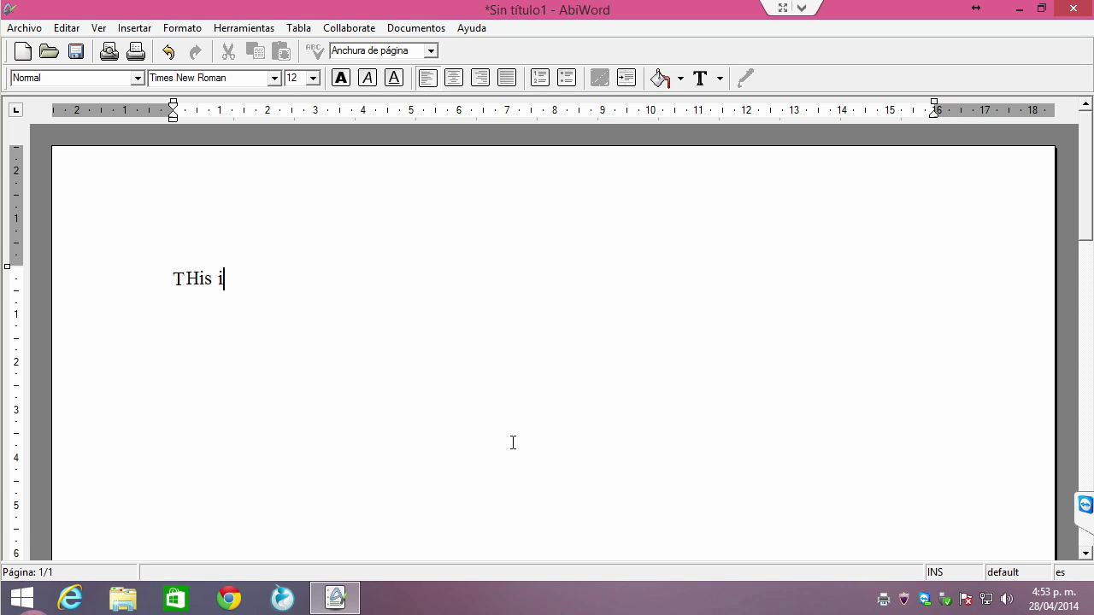
pyautogui.write('s a tezst.')
pyautogui.moveTo(163, 285); pyautogui.dragTo(340, 288)
pyautogui.click(345, 79)
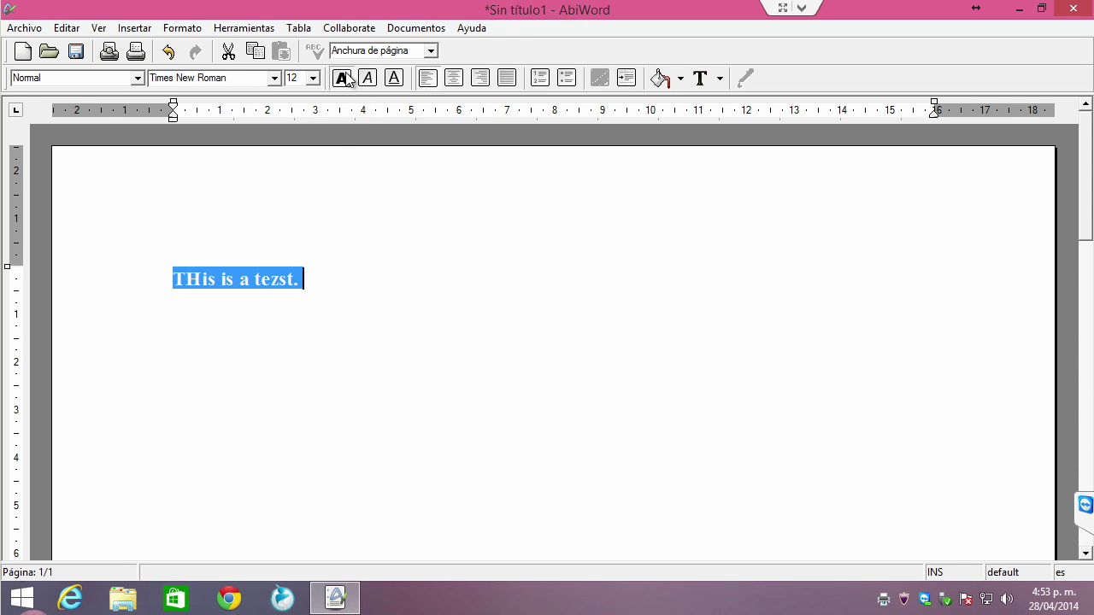
pyautogui.click(513, 363)
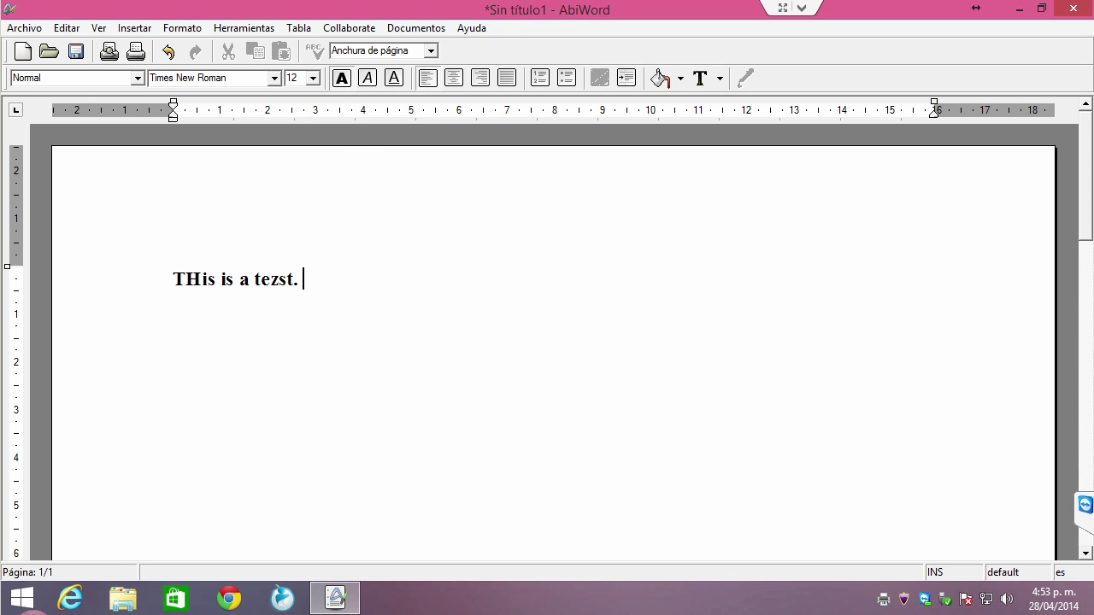
pyautogui.click(1073, 10)
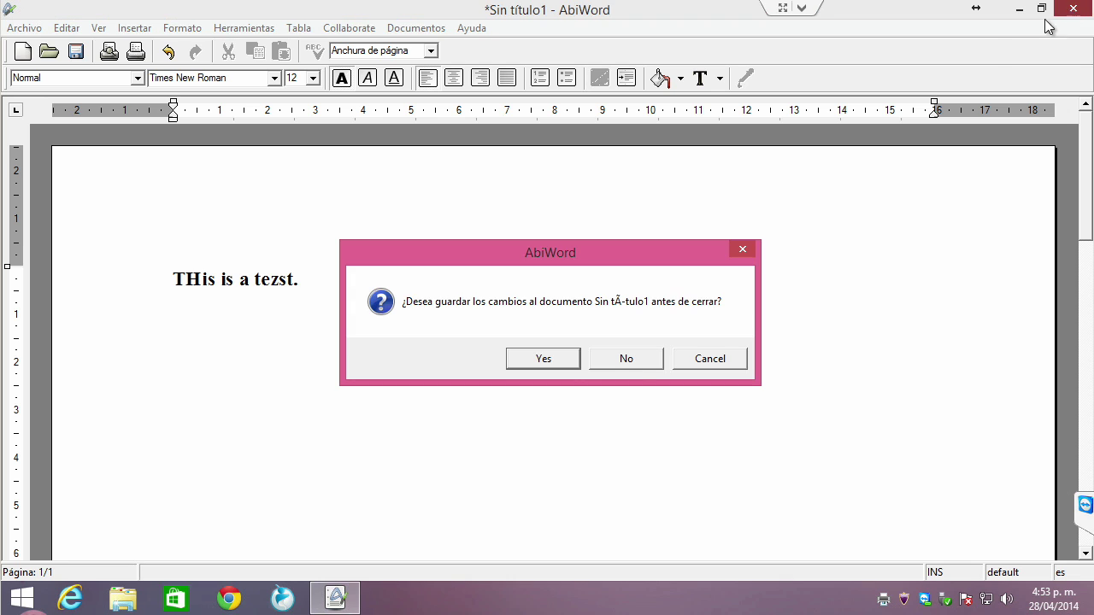
pyautogui.click(628, 360)
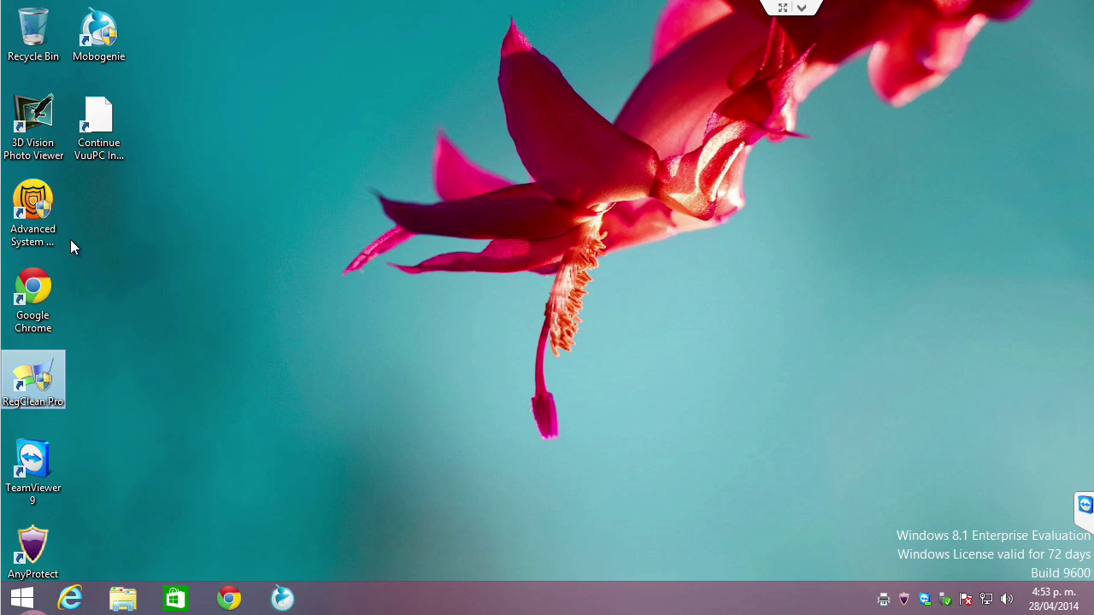
# Select the Advanced System Protector and Mobogenie shortcuts, then show the Action Center's important message
pyautogui.click(43, 222)
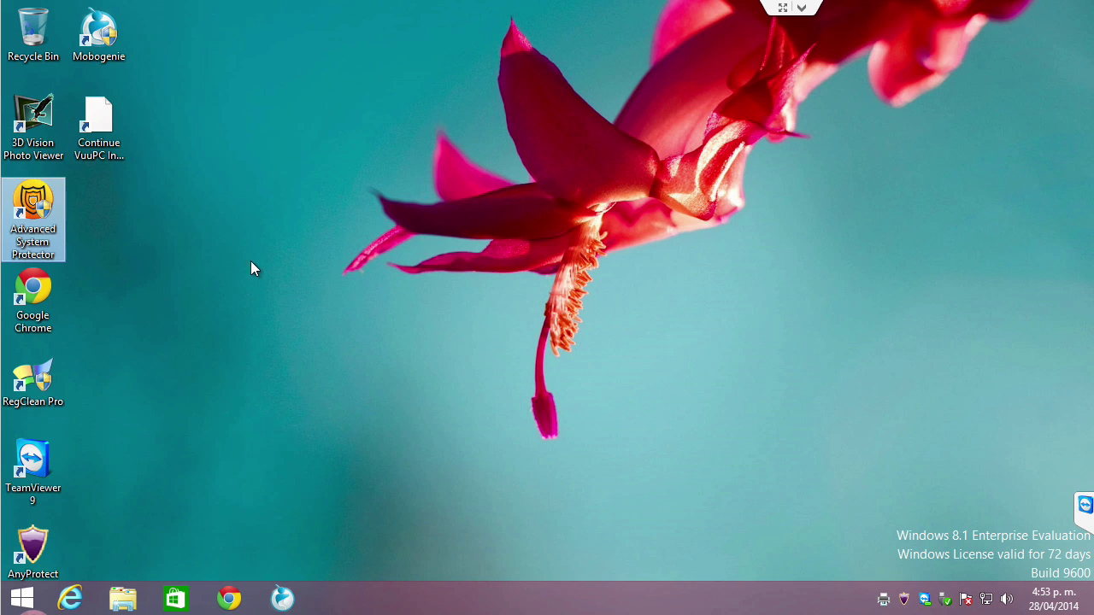
pyautogui.click(103, 39)
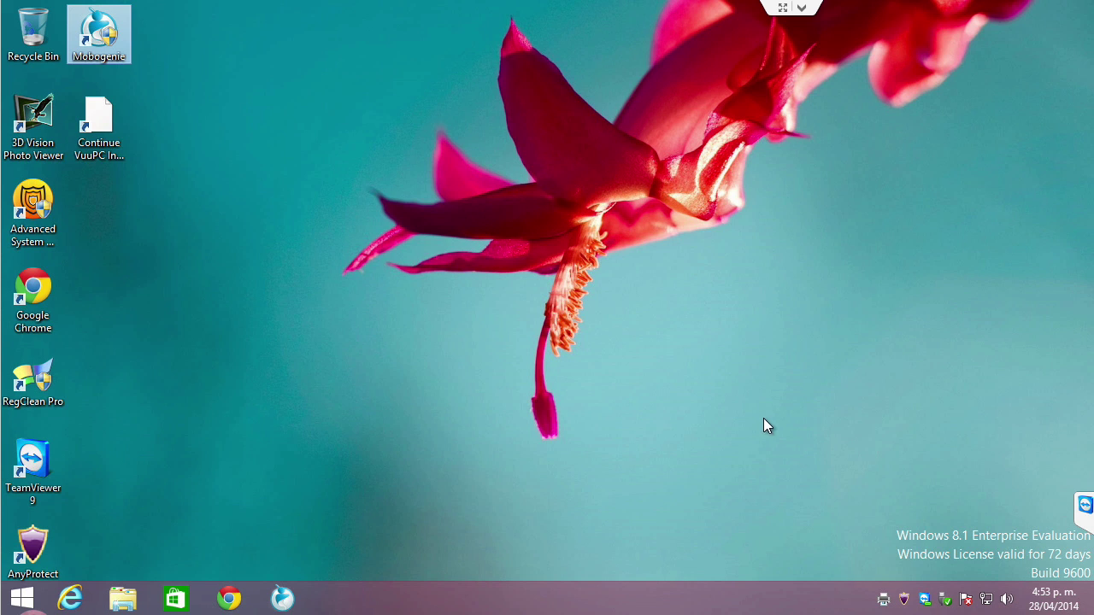
pyautogui.click(965, 600)
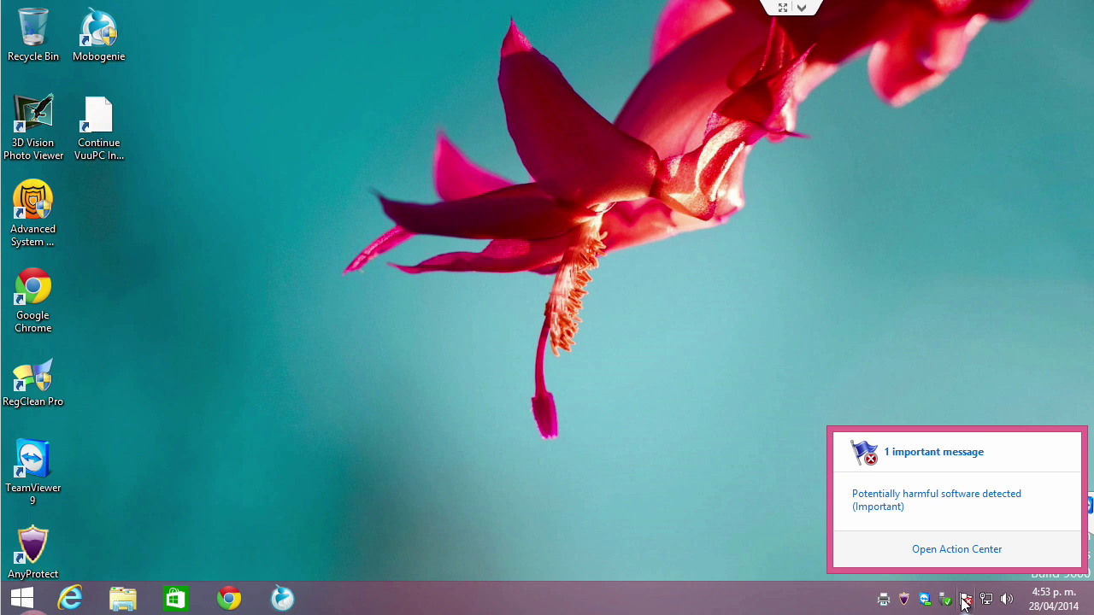
# Open the harmful-software alert in Windows Defender, check the Update and Settings tabs, then close it
pyautogui.click(871, 504)
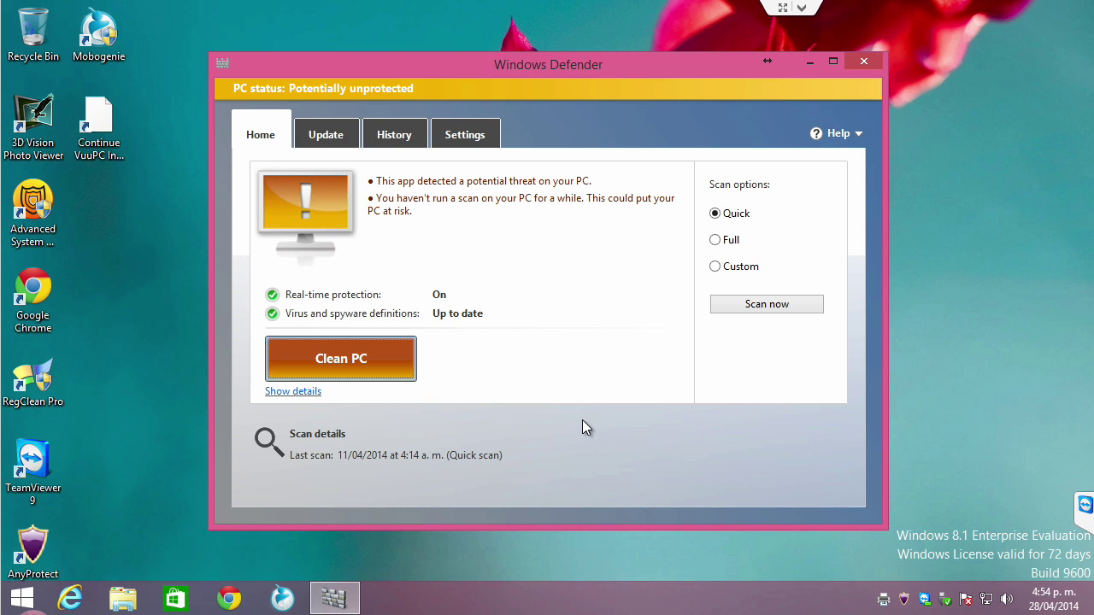
pyautogui.click(334, 136)
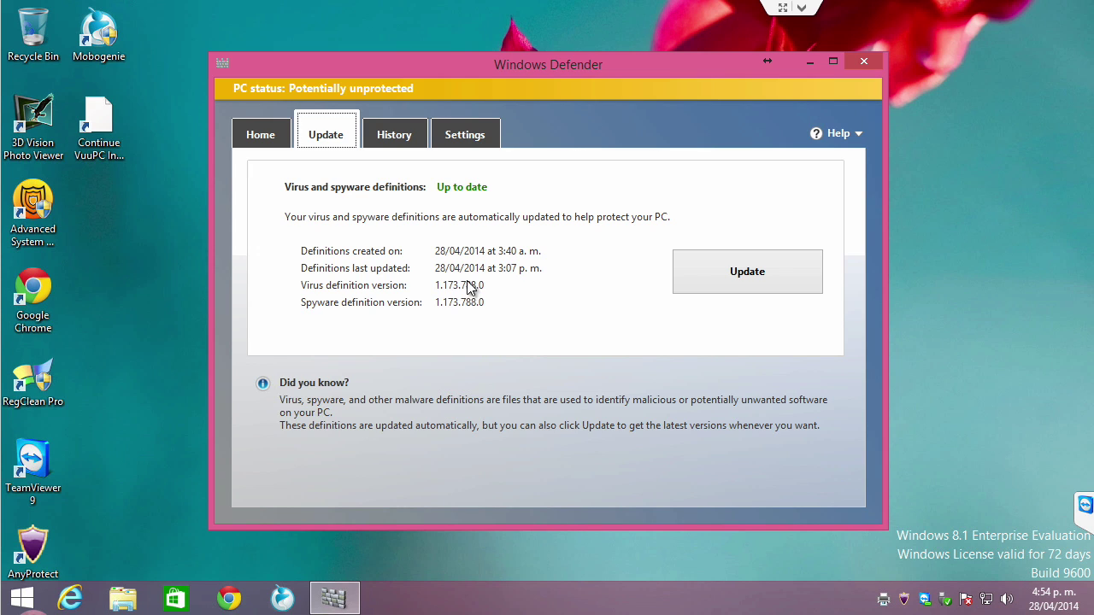
pyautogui.click(465, 138)
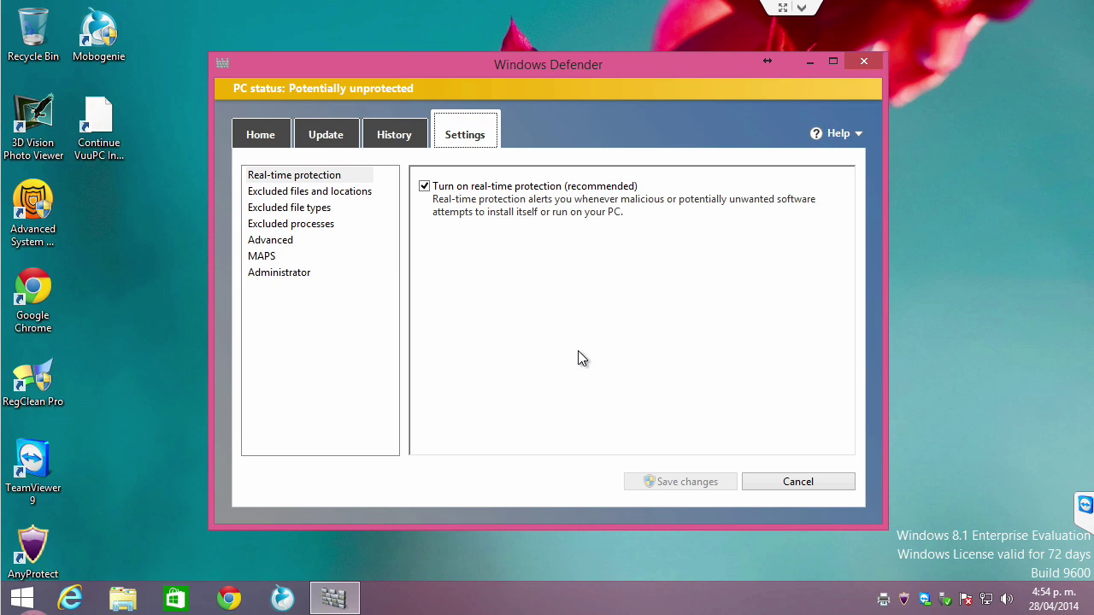
pyautogui.click(865, 61)
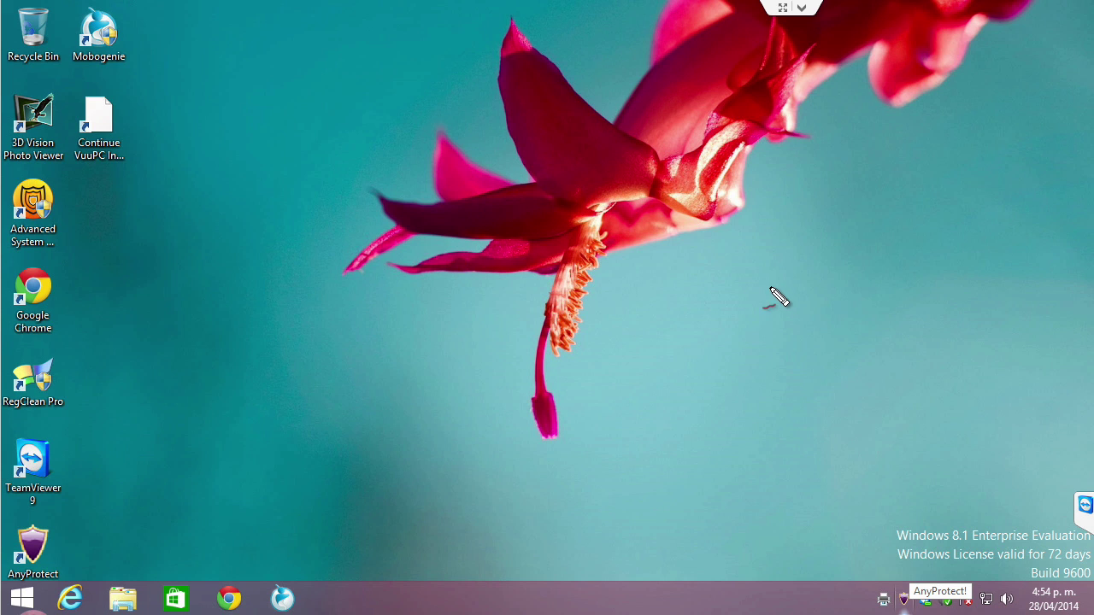
# Sketch a red box with arrows and a circled, underlined 'VHD' note on the desktop
pyautogui.moveTo(771, 288)
pyautogui.mouseDown()
pyautogui.moveTo(859, 395)
pyautogui.moveTo(788, 287)
pyautogui.moveTo(767, 281)
pyautogui.mouseUp()
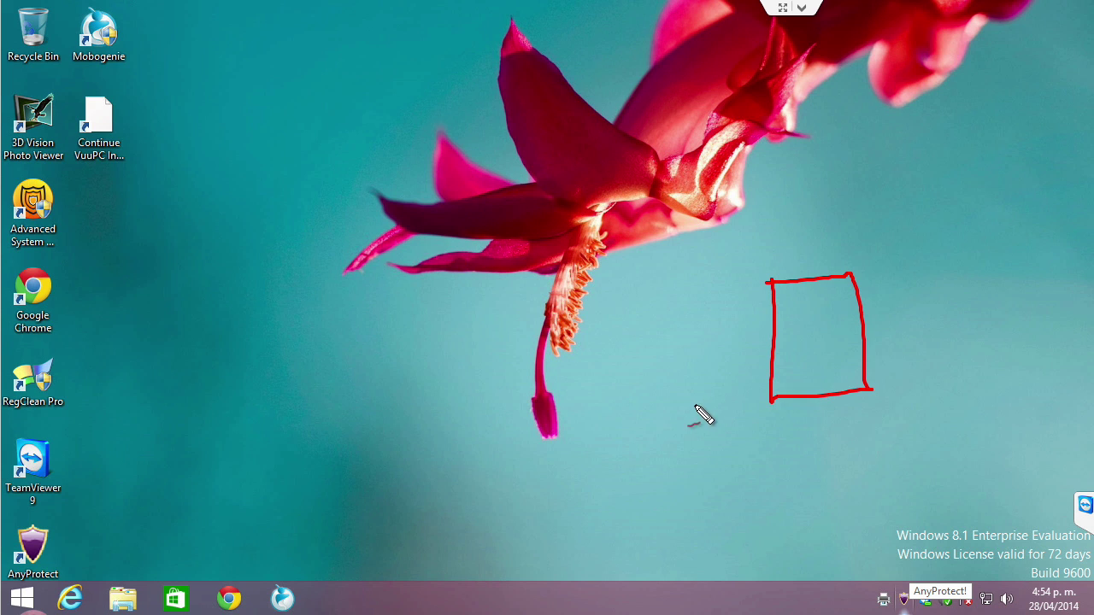
pyautogui.moveTo(694, 401); pyautogui.dragTo(812, 339)
pyautogui.moveTo(799, 329); pyautogui.dragTo(805, 351)
pyautogui.moveTo(668, 441)
pyautogui.mouseDown()
pyautogui.moveTo(696, 437)
pyautogui.moveTo(718, 469)
pyautogui.moveTo(739, 449)
pyautogui.mouseUp()
pyautogui.moveTo(740, 434); pyautogui.dragTo(740, 468)
pyautogui.moveTo(761, 432); pyautogui.dragTo(764, 466)
pyautogui.moveTo(743, 415)
pyautogui.mouseDown()
pyautogui.moveTo(825, 441)
pyautogui.moveTo(713, 418)
pyautogui.mouseUp()
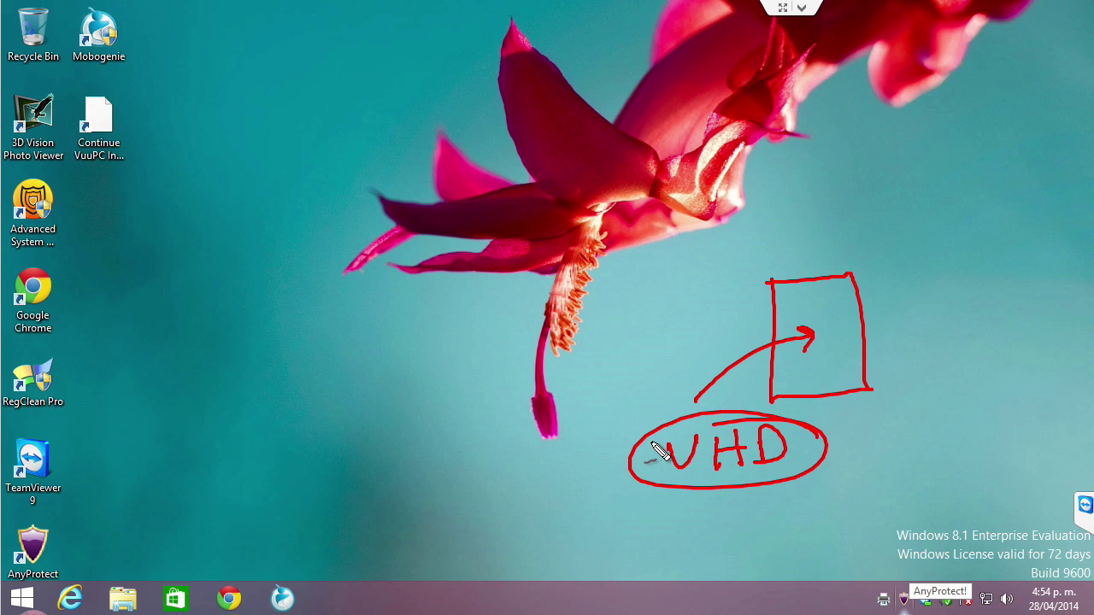
pyautogui.moveTo(801, 354)
pyautogui.mouseDown()
pyautogui.moveTo(835, 361)
pyautogui.moveTo(813, 353)
pyautogui.mouseUp()
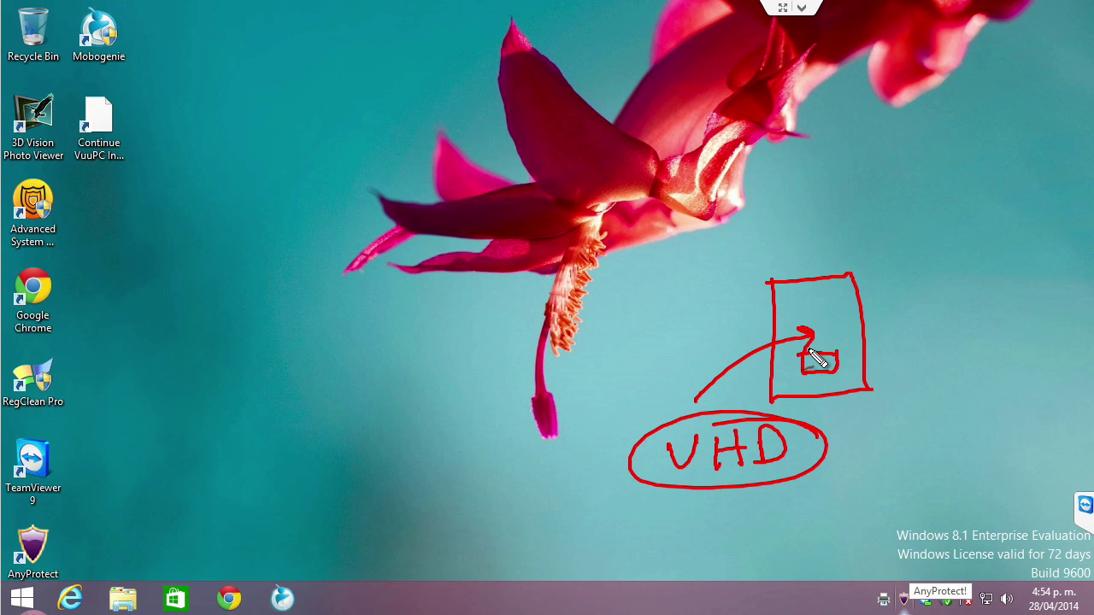
pyautogui.moveTo(912, 322); pyautogui.dragTo(812, 366)
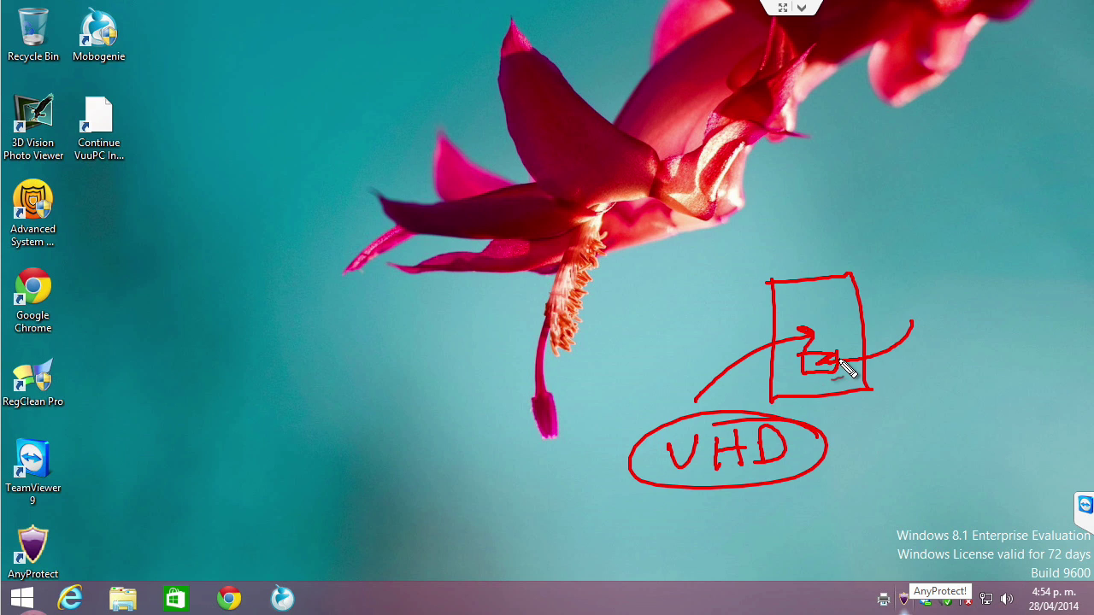
pyautogui.moveTo(1006, 490)
pyautogui.mouseDown()
pyautogui.moveTo(991, 530)
pyautogui.moveTo(1022, 509)
pyautogui.mouseUp()
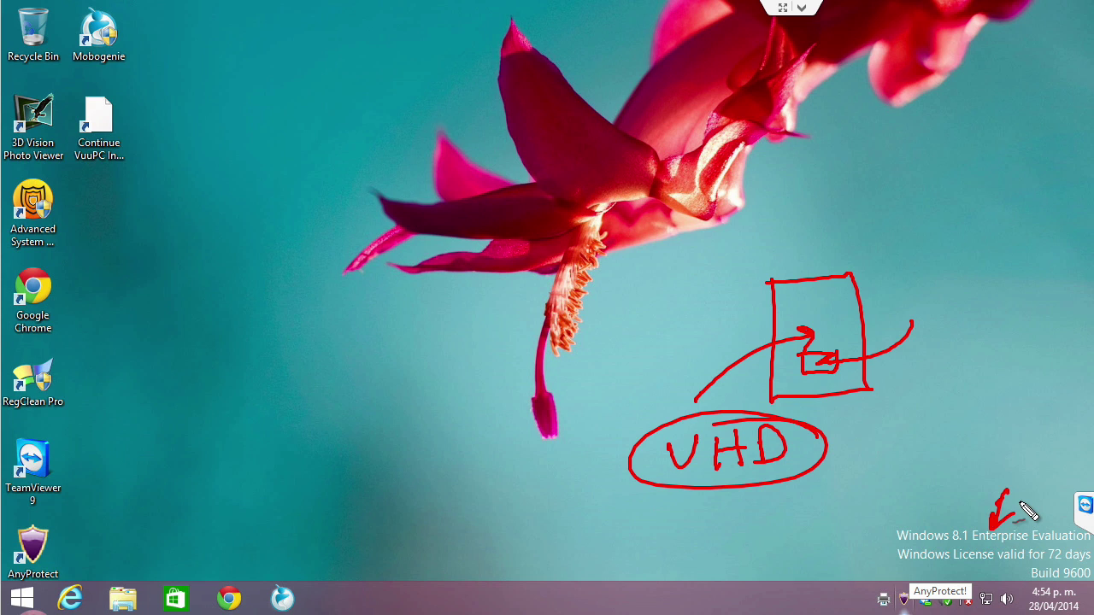
pyautogui.moveTo(624, 532); pyautogui.dragTo(895, 504)
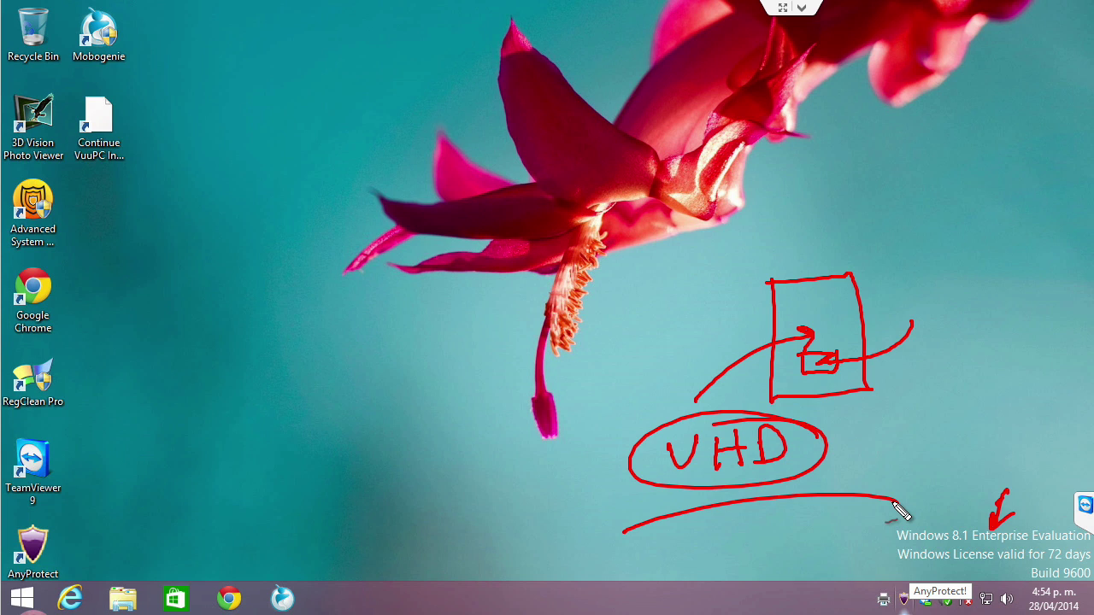
# Handwrite 'Client Hyper' at the upper right with a check mark and circle it
pyautogui.moveTo(918, 173)
pyautogui.mouseDown()
pyautogui.moveTo(921, 196)
pyautogui.moveTo(936, 196)
pyautogui.mouseUp()
pyautogui.moveTo(948, 177)
pyautogui.mouseDown()
pyautogui.moveTo(950, 197)
pyautogui.moveTo(985, 195)
pyautogui.moveTo(1031, 168)
pyautogui.mouseUp()
pyautogui.moveTo(949, 222); pyautogui.dragTo(950, 253)
pyautogui.moveTo(950, 239); pyautogui.dragTo(991, 256)
pyautogui.moveTo(999, 232); pyautogui.dragTo(991, 265)
pyautogui.moveTo(1008, 231)
pyautogui.mouseDown()
pyautogui.moveTo(1021, 243)
pyautogui.moveTo(1051, 220)
pyautogui.mouseUp()
pyautogui.moveTo(991, 282); pyautogui.dragTo(1026, 255)
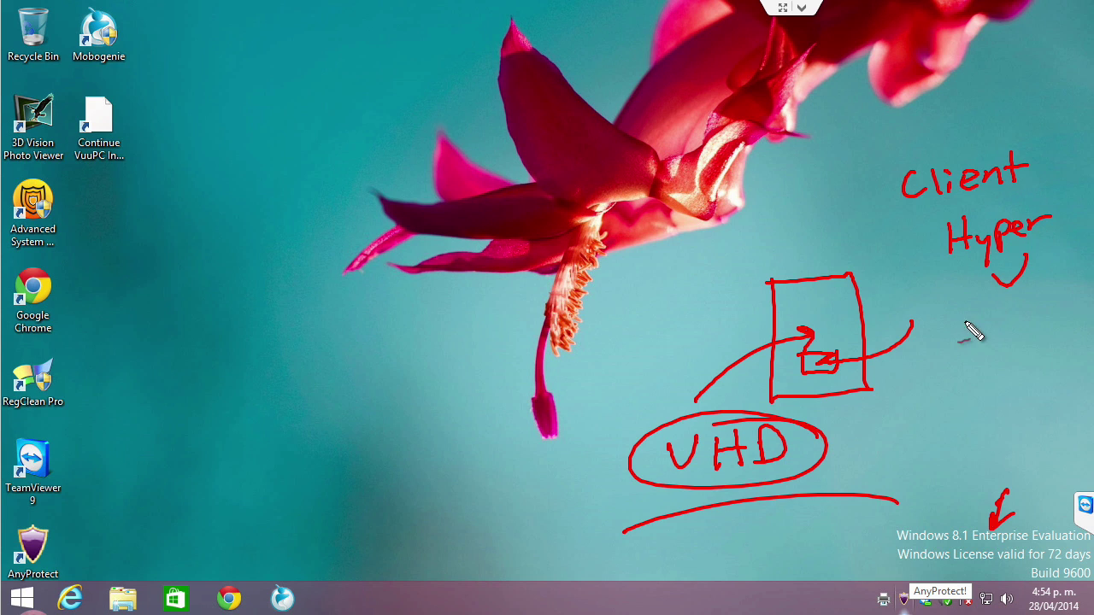
pyautogui.moveTo(957, 320)
pyautogui.mouseDown()
pyautogui.moveTo(863, 205)
pyautogui.moveTo(1068, 282)
pyautogui.mouseUp()
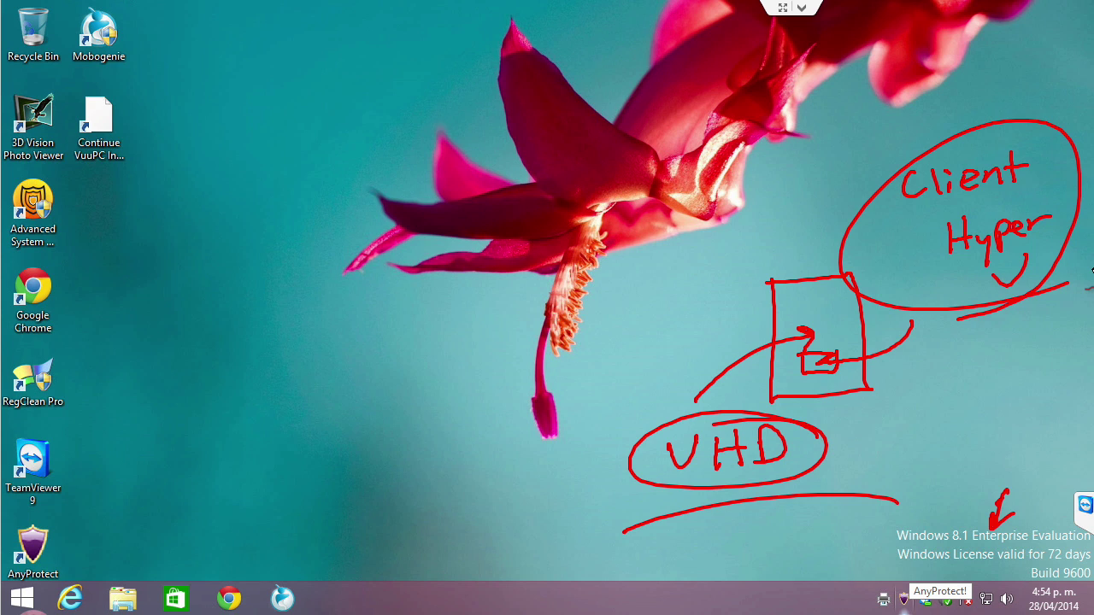
# Cross out the Client Hyper oval, point an arrow at UHD, then clear the ink
pyautogui.moveTo(885, 142); pyautogui.dragTo(1051, 286)
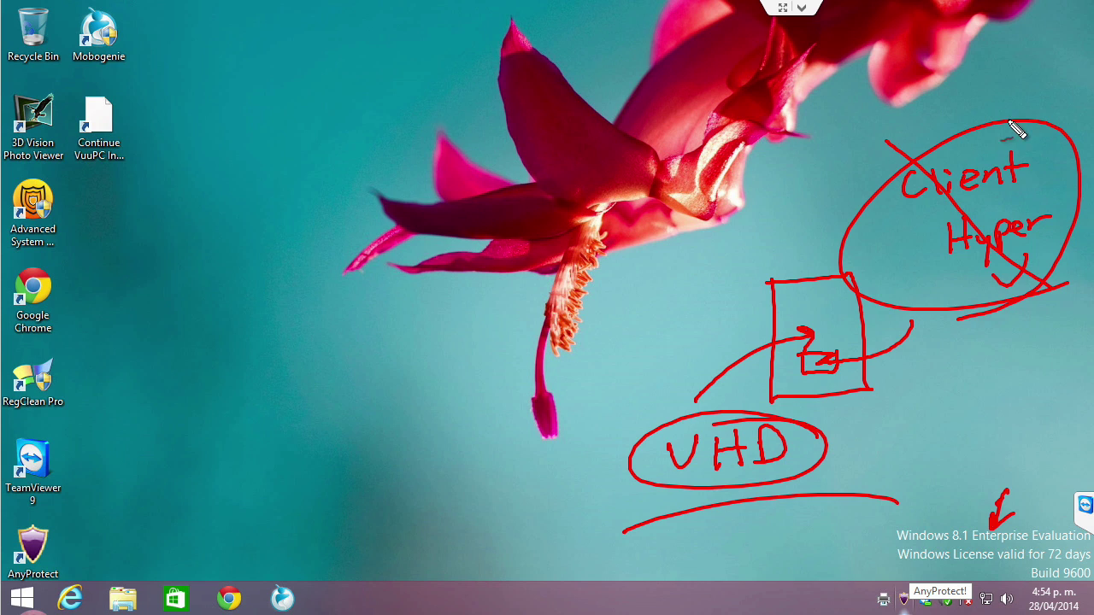
pyautogui.moveTo(1011, 86); pyautogui.dragTo(945, 323)
pyautogui.moveTo(903, 429)
pyautogui.mouseDown()
pyautogui.moveTo(836, 449)
pyautogui.moveTo(870, 453)
pyautogui.mouseUp()
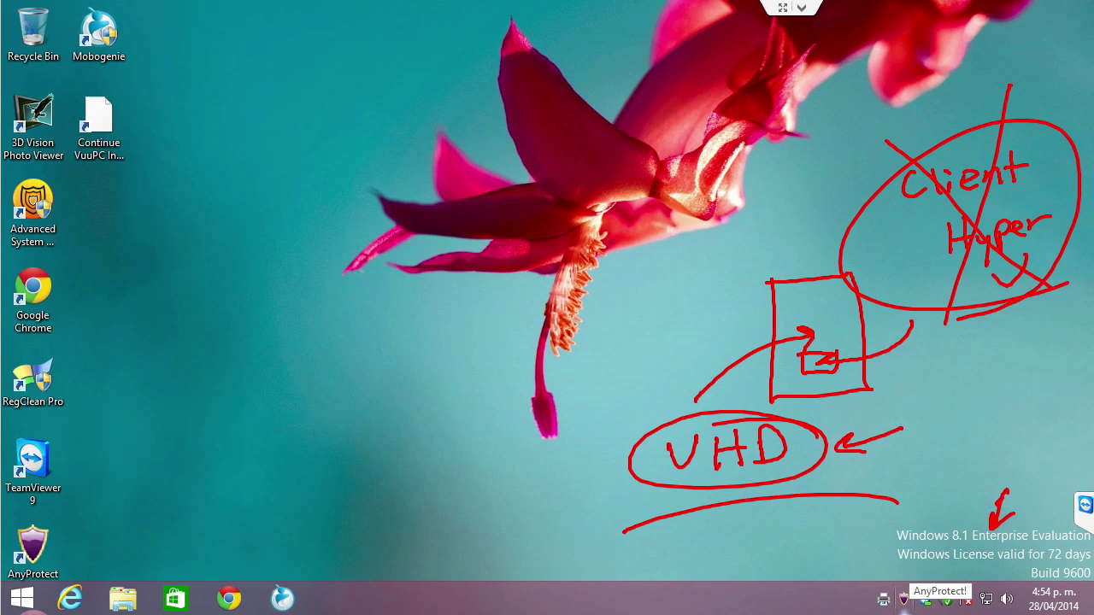
pyautogui.press('Escape')
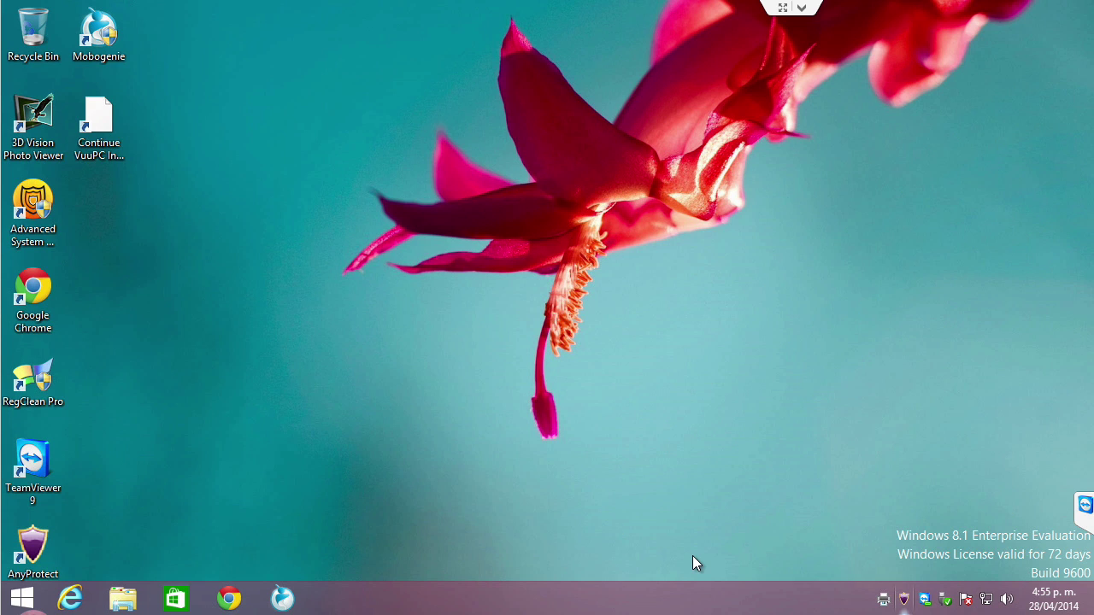
# Open Windows Defender from the tray alert, choose Full scan, and launch Internet Explorer
pyautogui.click(965, 599)
pyautogui.click(965, 506)
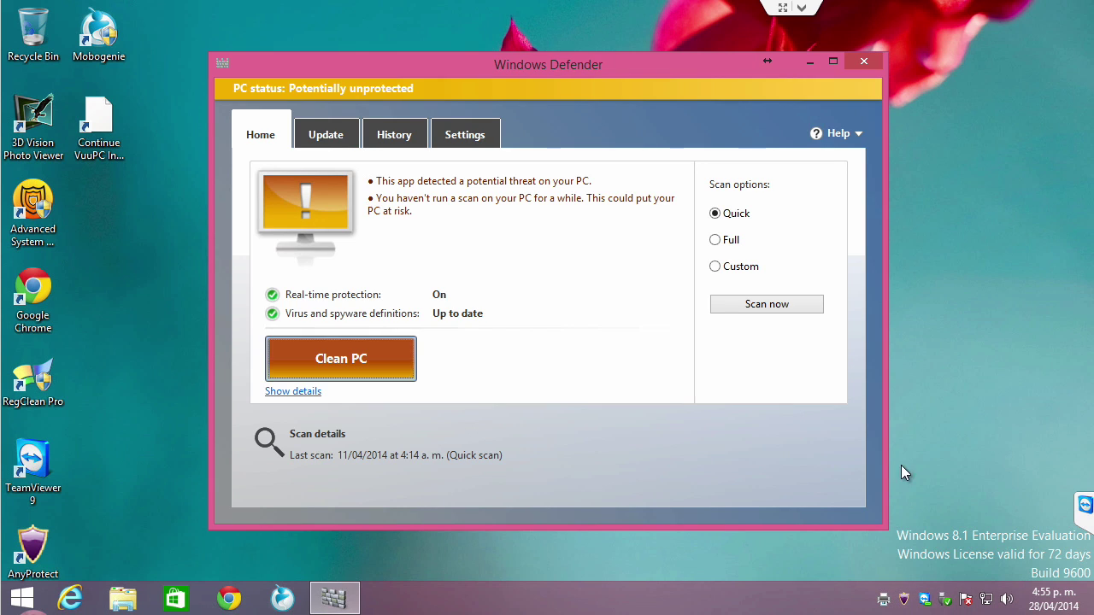
pyautogui.click(721, 240)
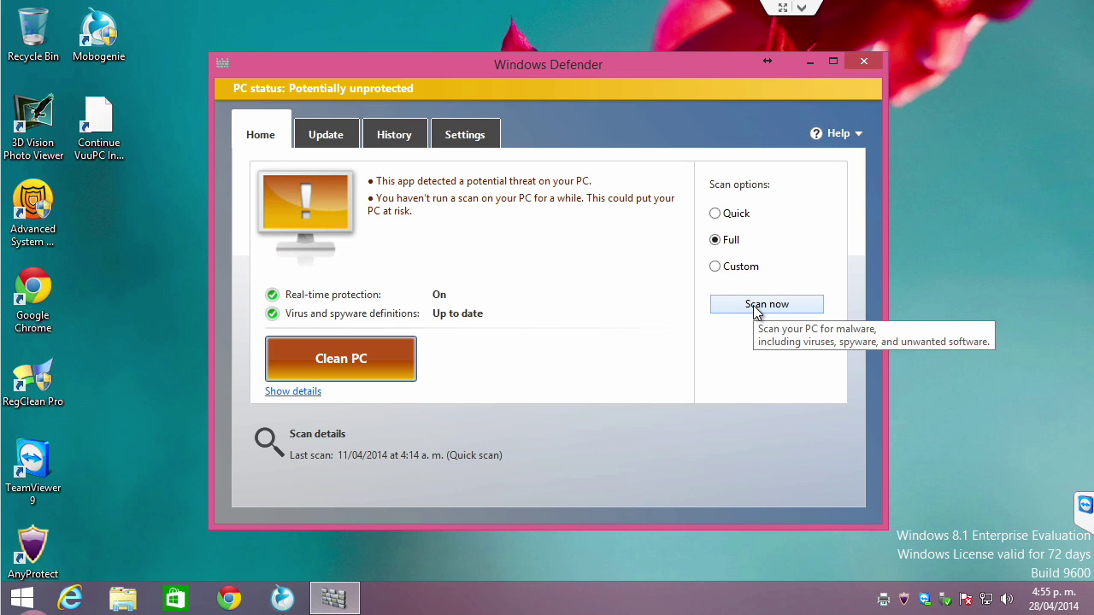
pyautogui.click(70, 598)
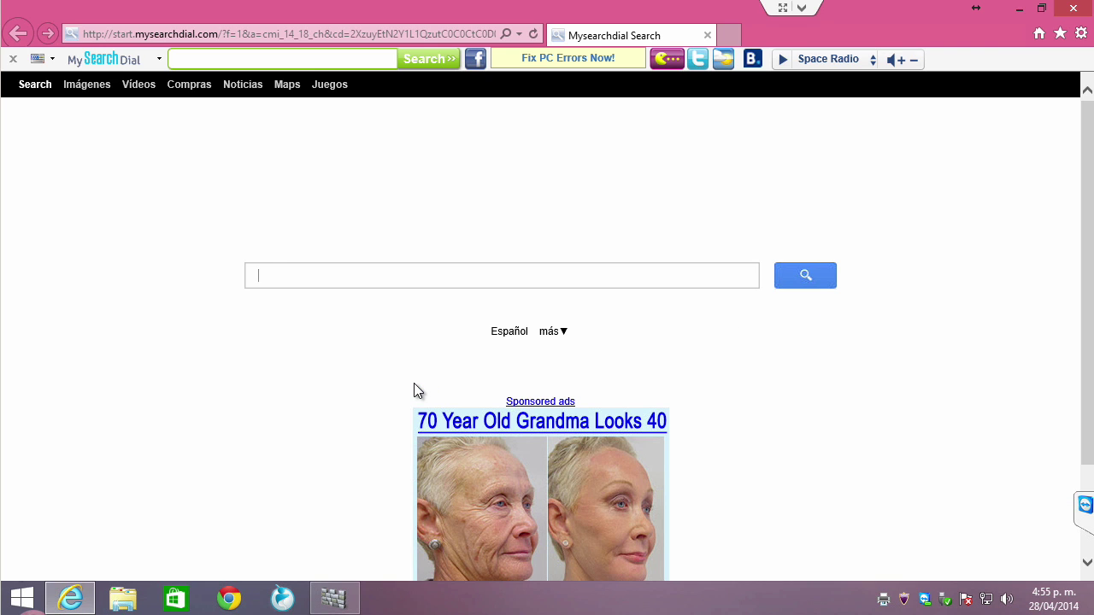
# Scroll through the Mysearchdial start page's ads, then close Internet Explorer
pyautogui.scroll(-3, 837, 398)
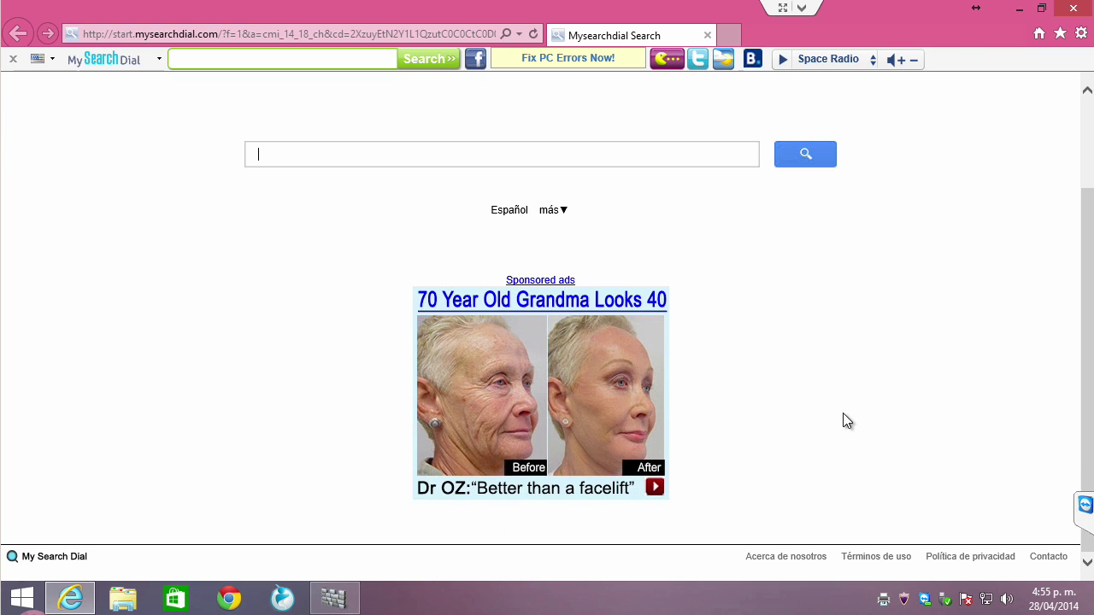
pyautogui.scroll(3, 842, 413)
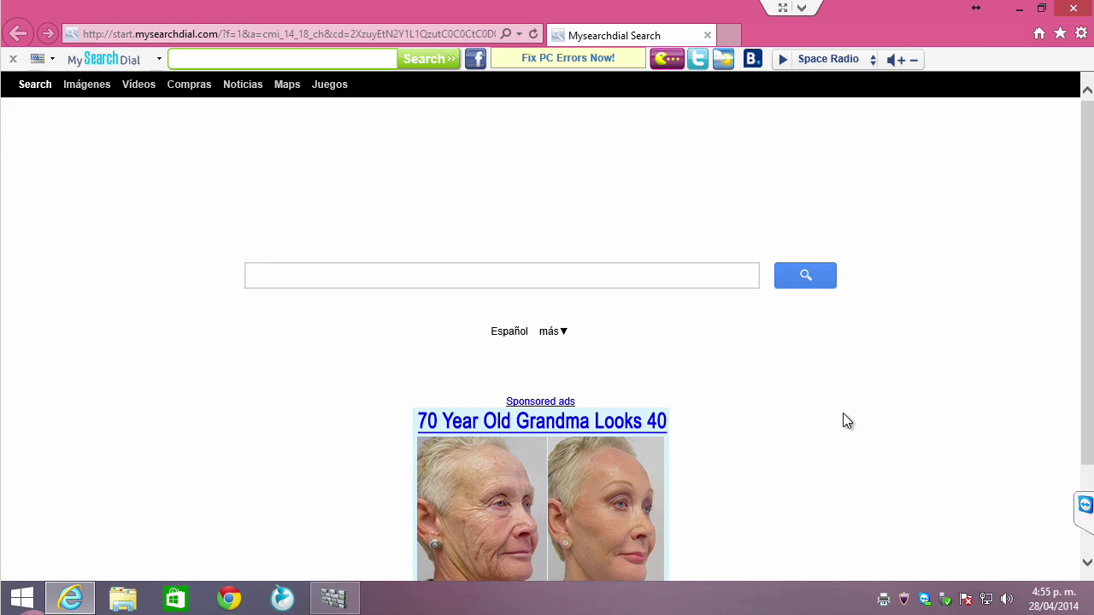
pyautogui.scroll(-3, 842, 413)
pyautogui.scroll(3, 843, 414)
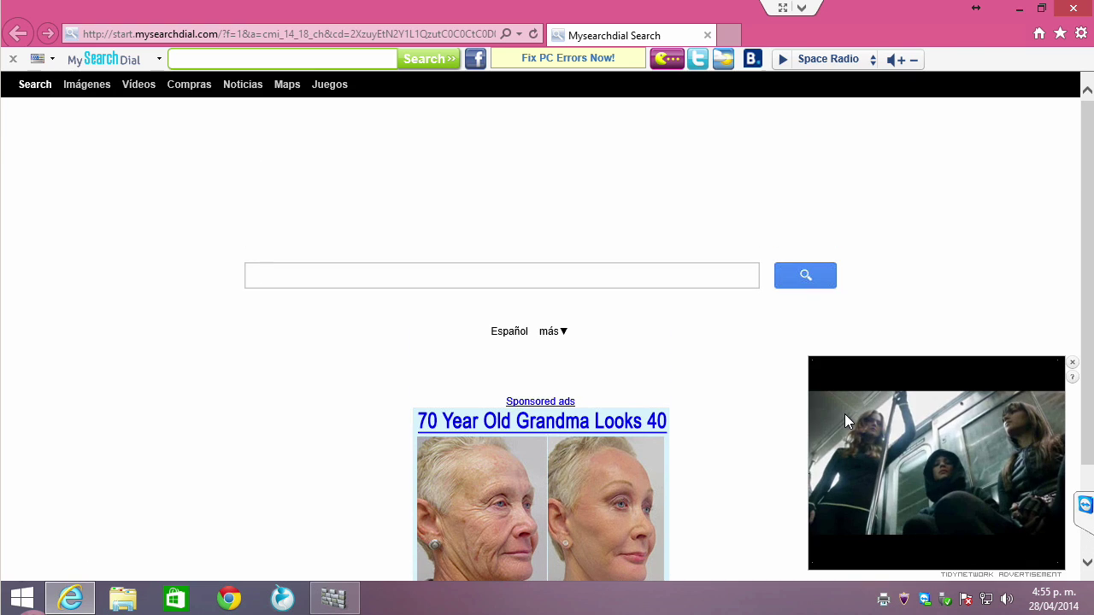
pyautogui.scroll(-2, 675, 359)
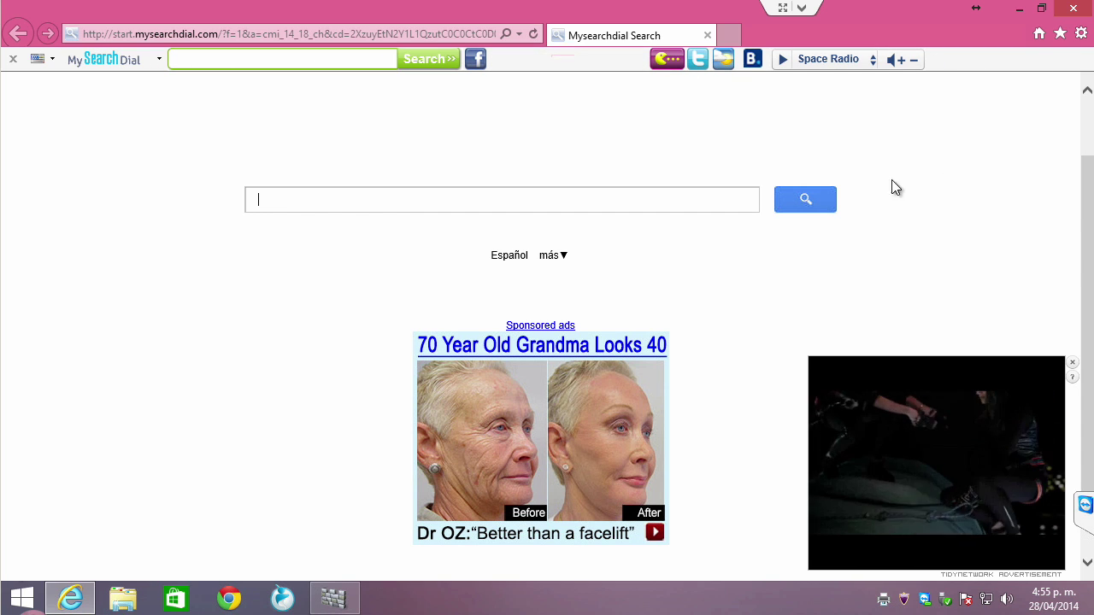
pyautogui.click(1082, 10)
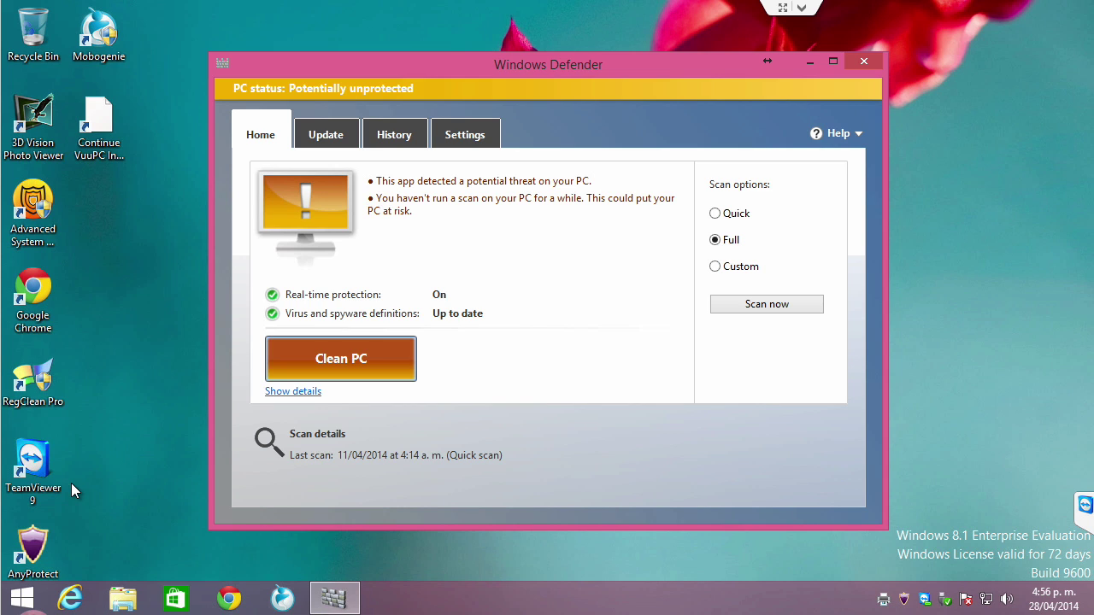
# Start Windows Defender's full scan with Scan now
pyautogui.click(768, 309)
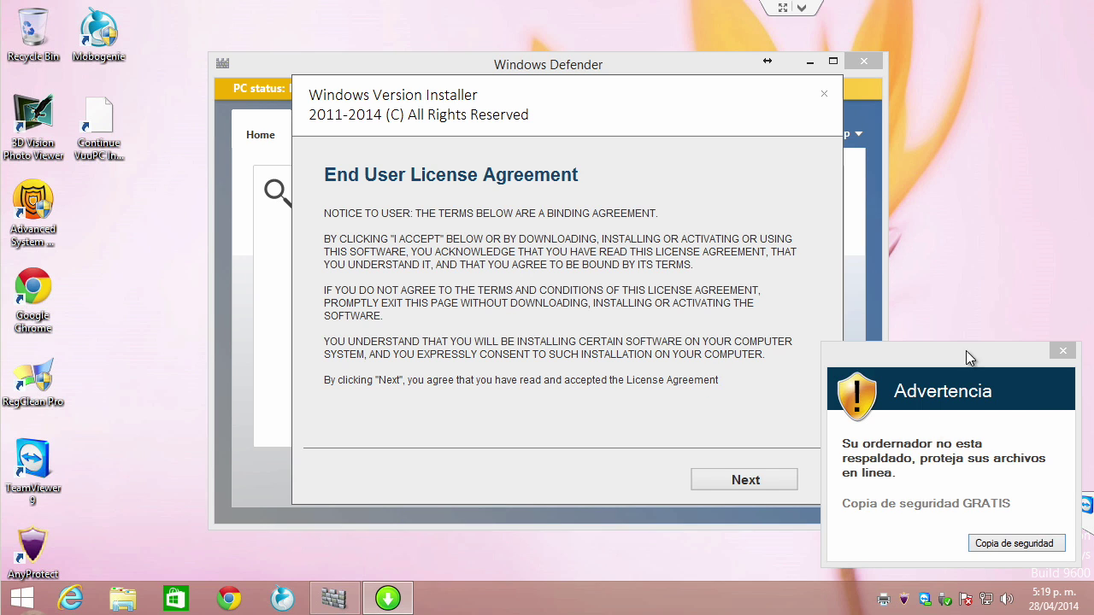
# Close the Advertencia popup and exit the Windows Version Installer, confirming with Yes
pyautogui.click(1061, 351)
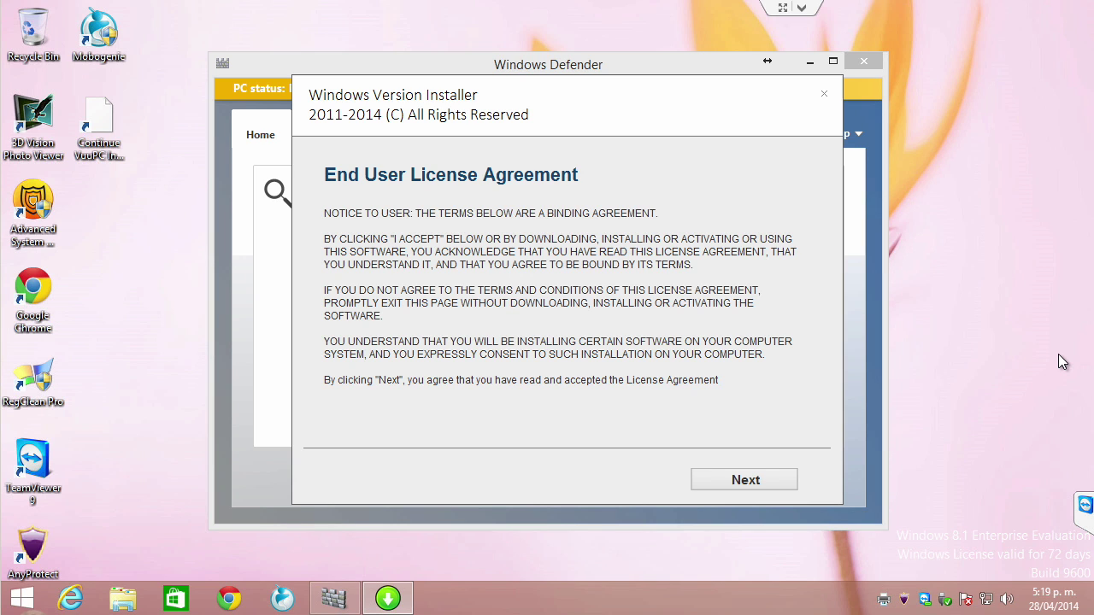
pyautogui.click(824, 96)
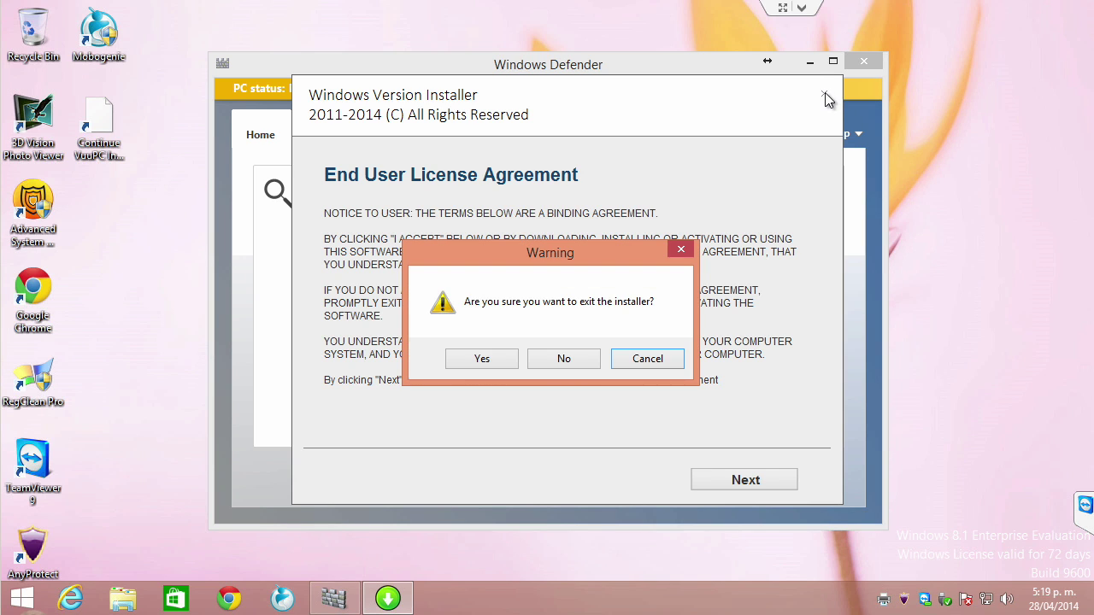
pyautogui.click(483, 360)
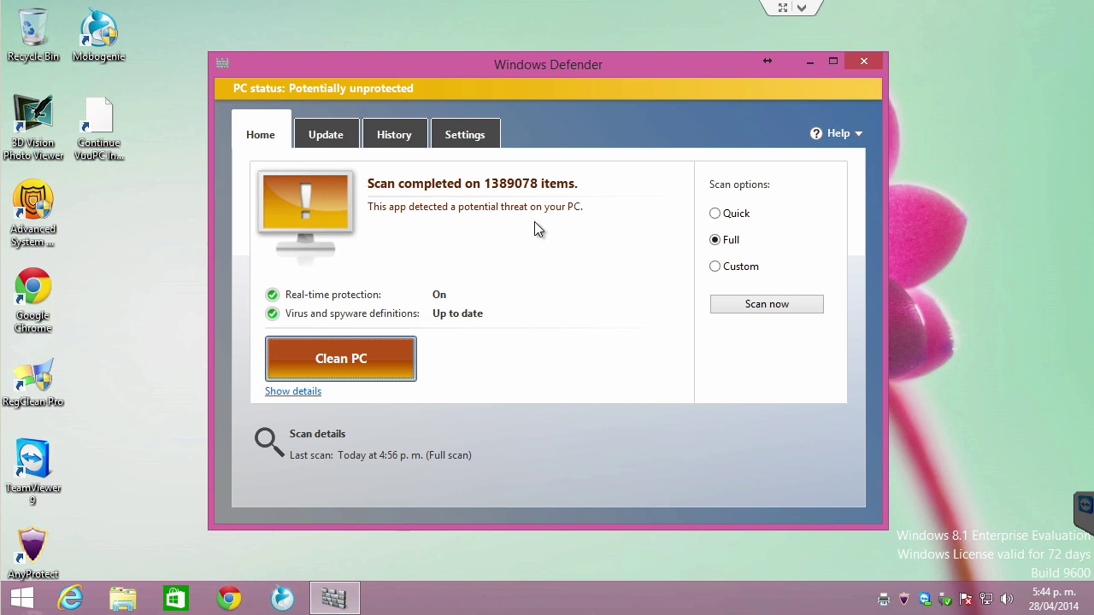
# Quarantine Adware:Win32/Adpeak via Clean PC and Apply actions, then close Windows Defender
pyautogui.click(309, 392)
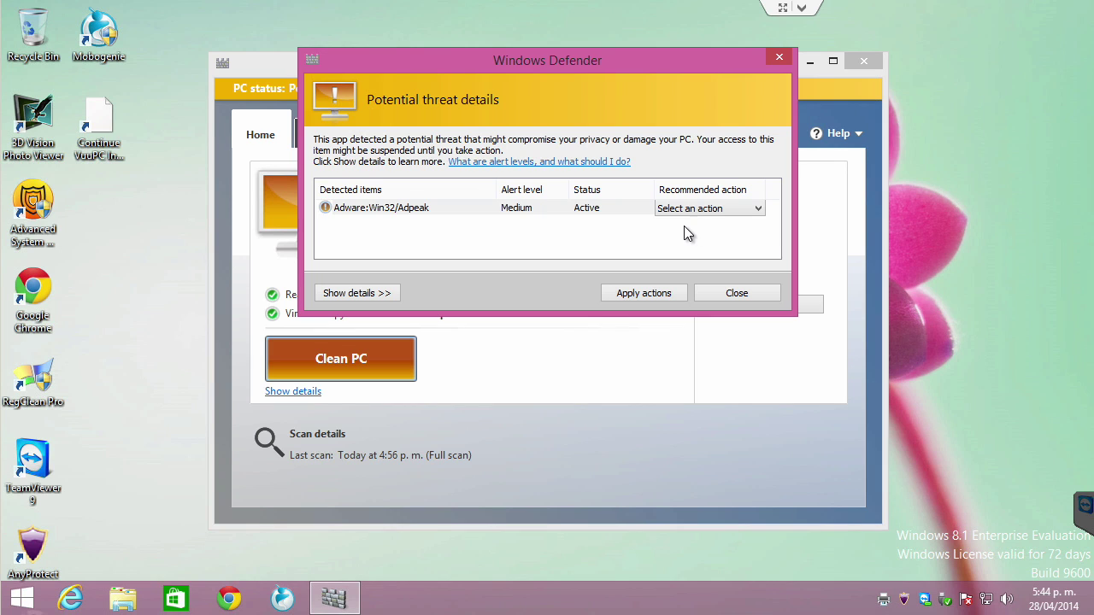
pyautogui.click(729, 210)
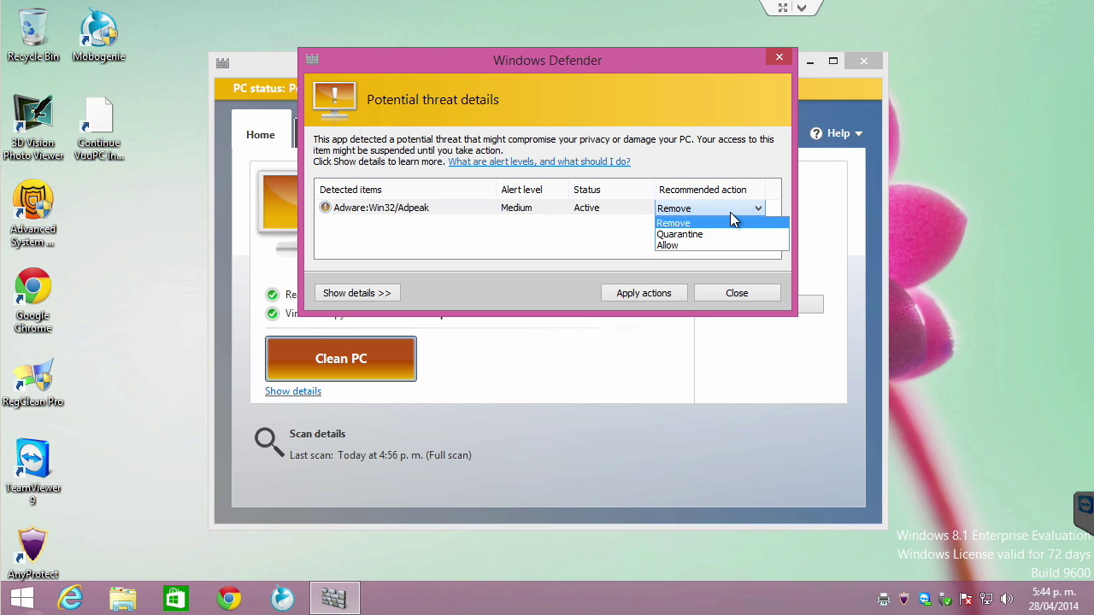
pyautogui.click(692, 234)
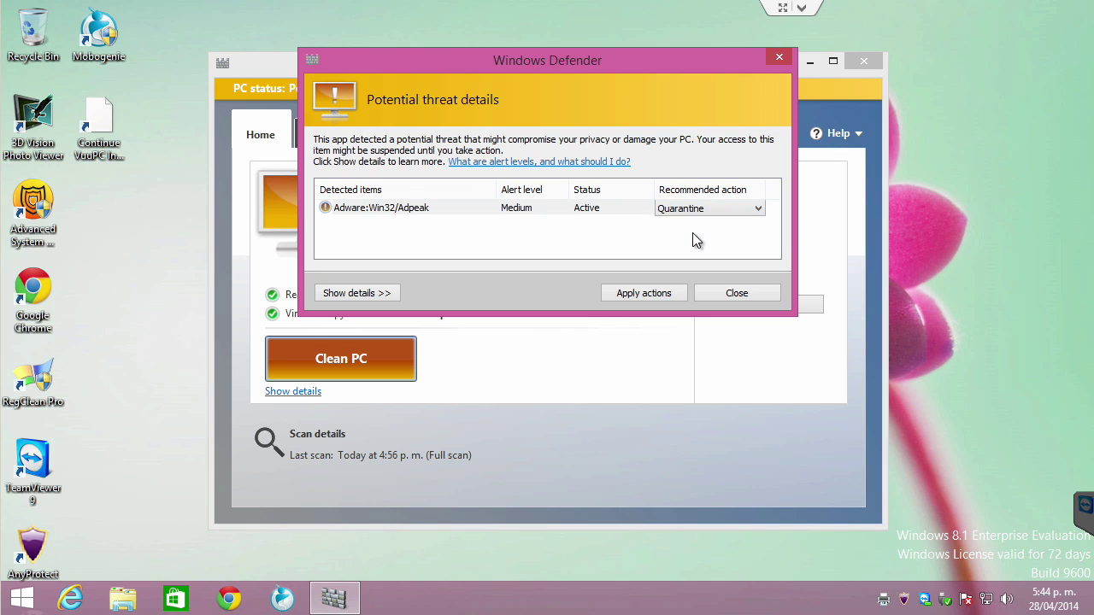
pyautogui.click(659, 295)
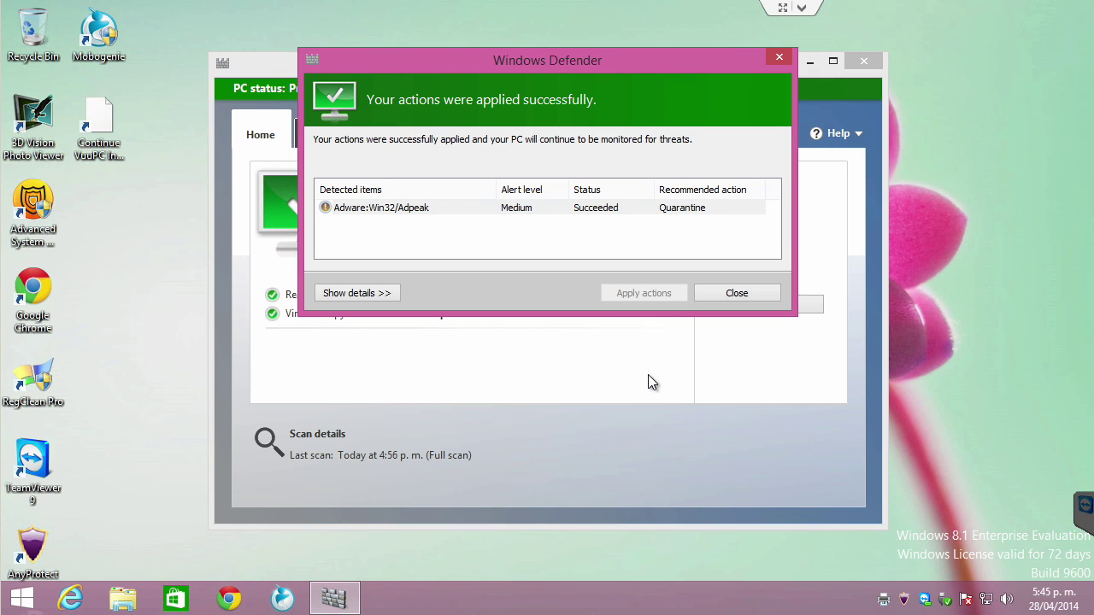
pyautogui.click(725, 295)
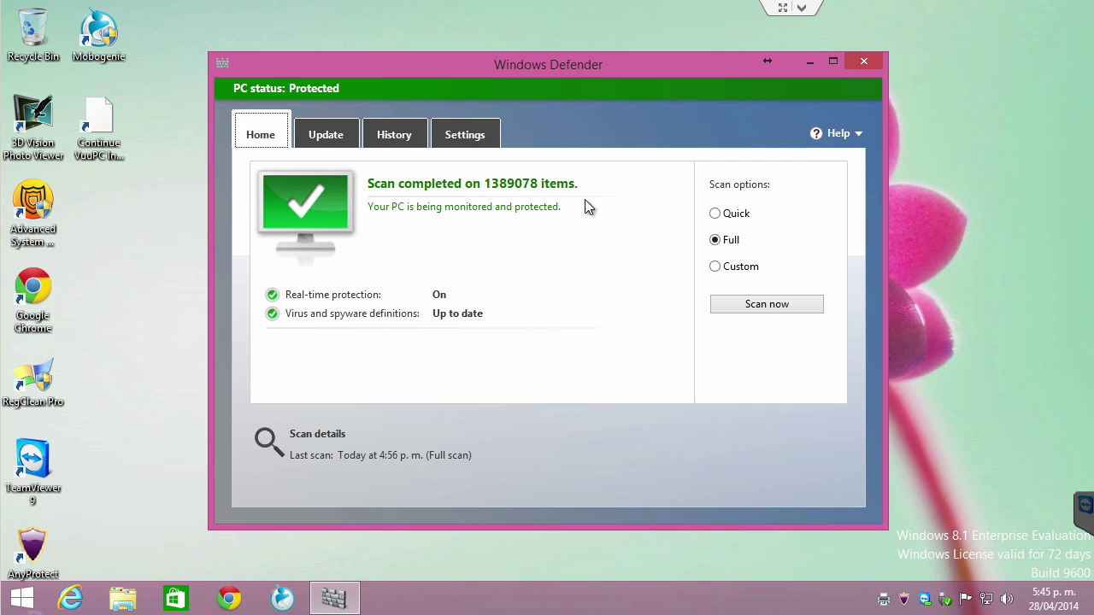
pyautogui.click(864, 62)
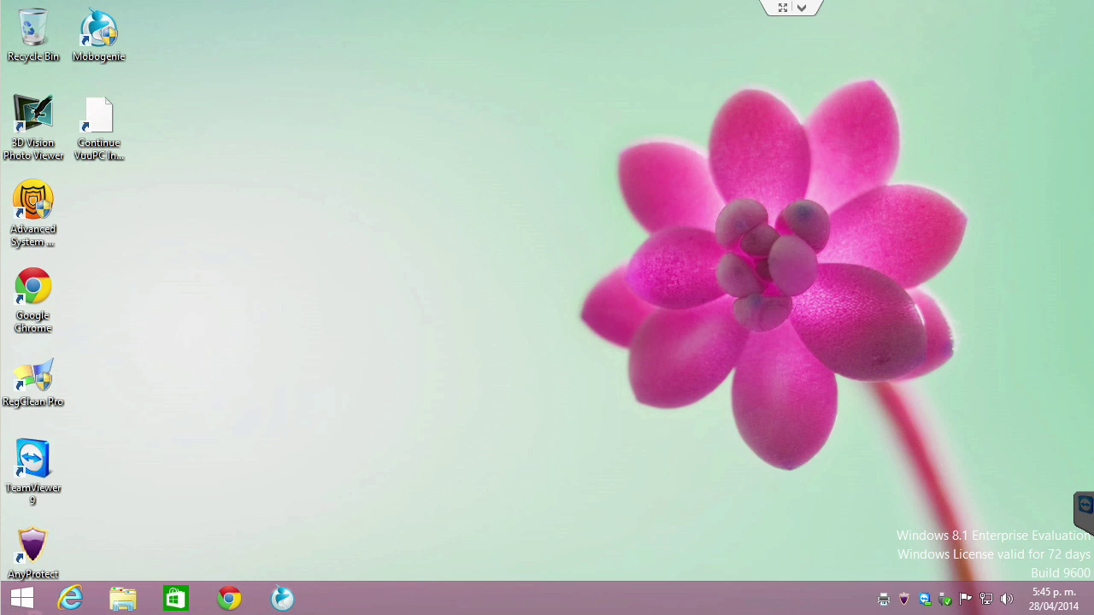
# Launch Internet Explorer and set its home page to google.com in Internet Options
pyautogui.click(70, 598)
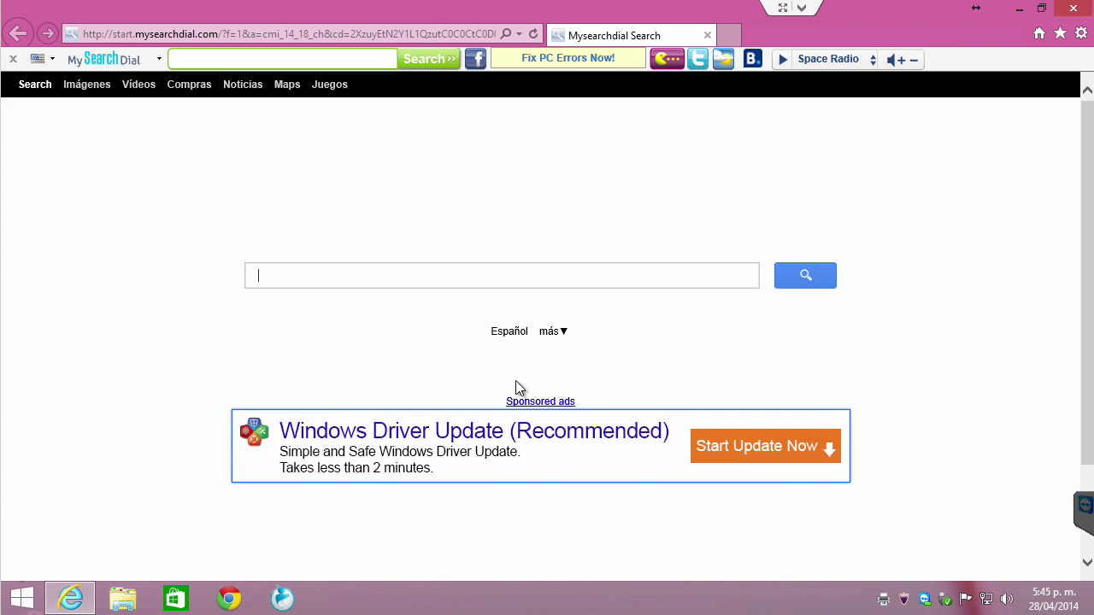
pyautogui.click(1081, 34)
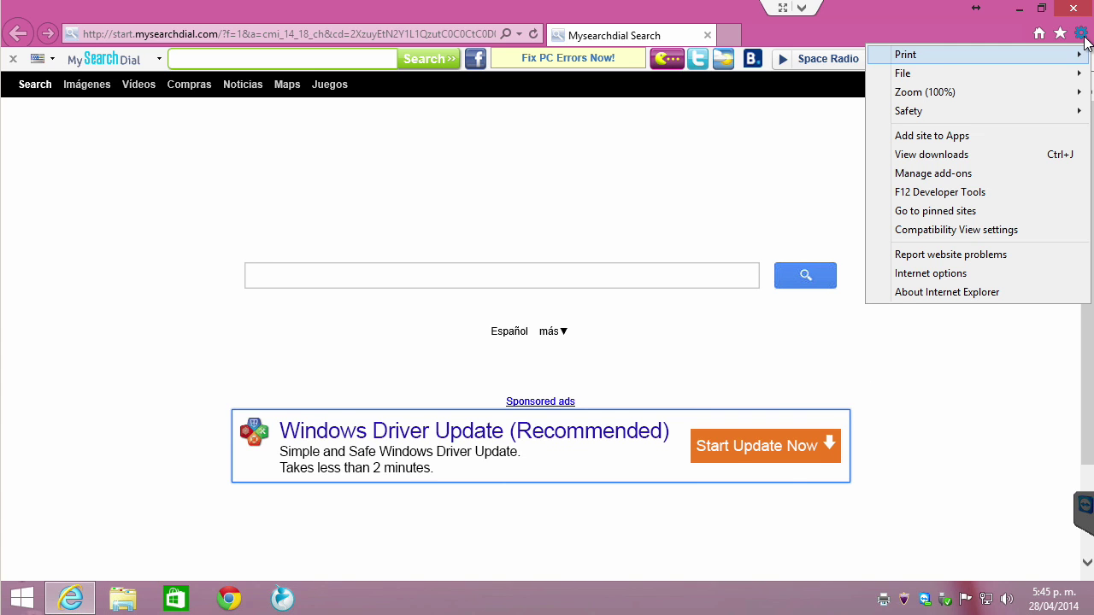
pyautogui.click(975, 274)
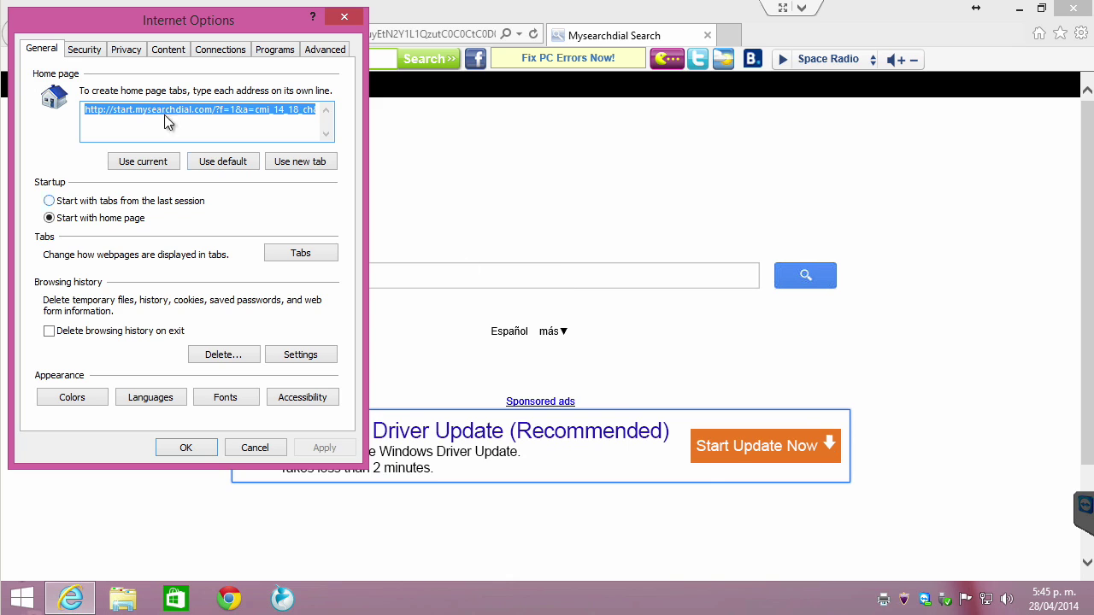
pyautogui.write('go')
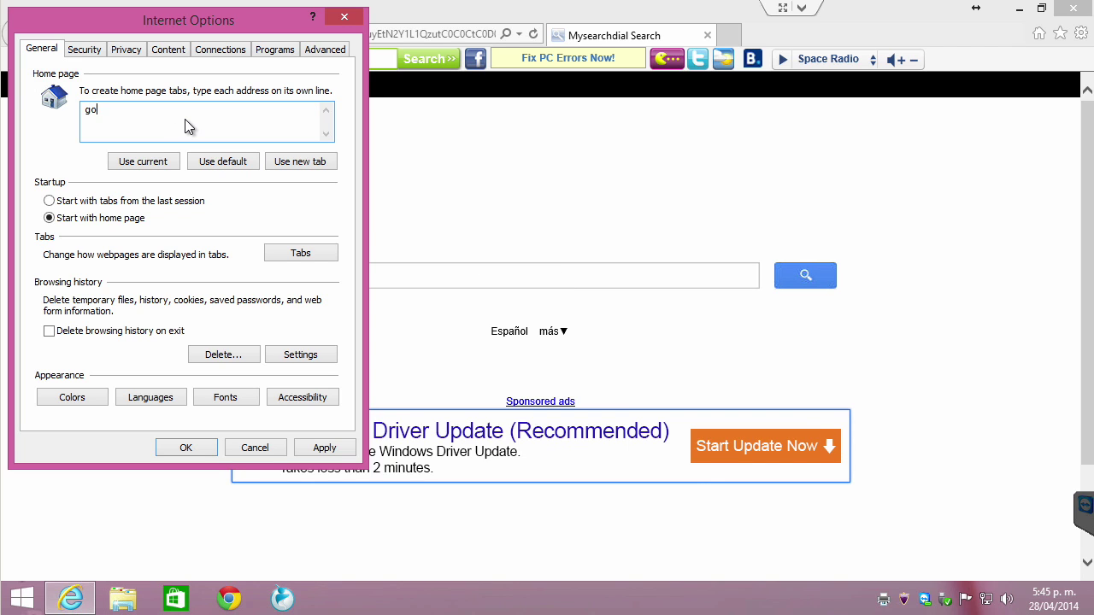
pyautogui.write('ogle.com')
pyautogui.click(214, 442)
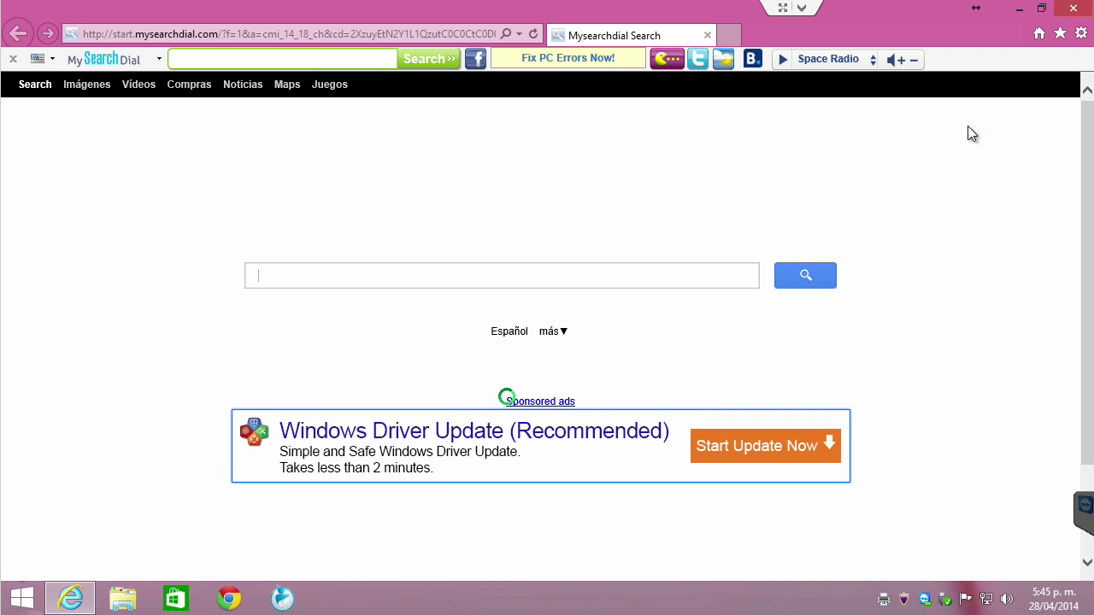
# Restart Internet Explorer and search Google for 'microsoft' from the 'micro' suggestion
pyautogui.click(1074, 7)
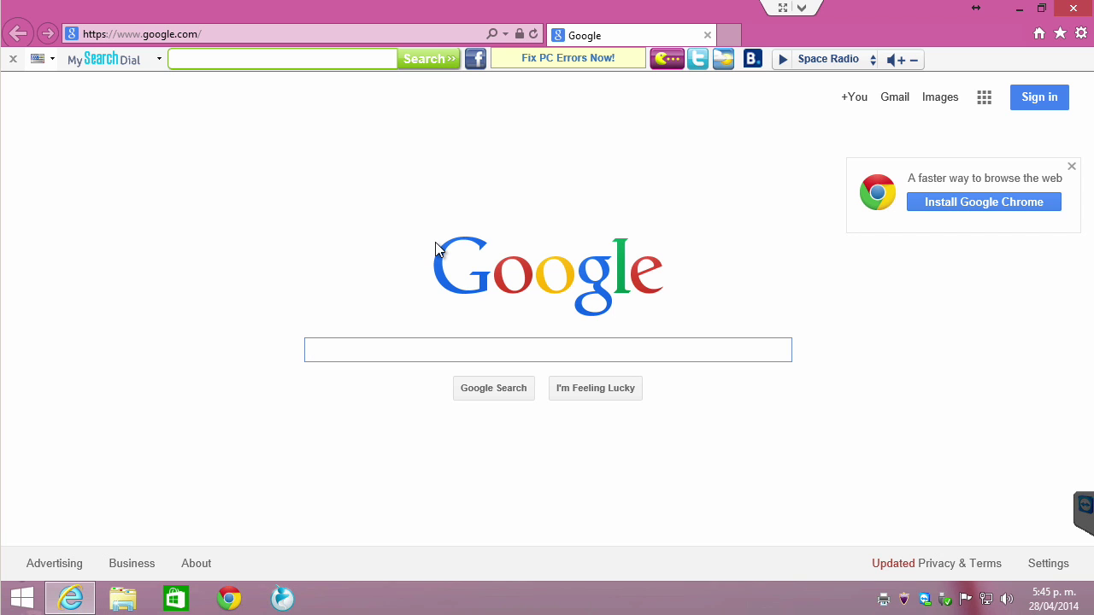
pyautogui.write('micro')
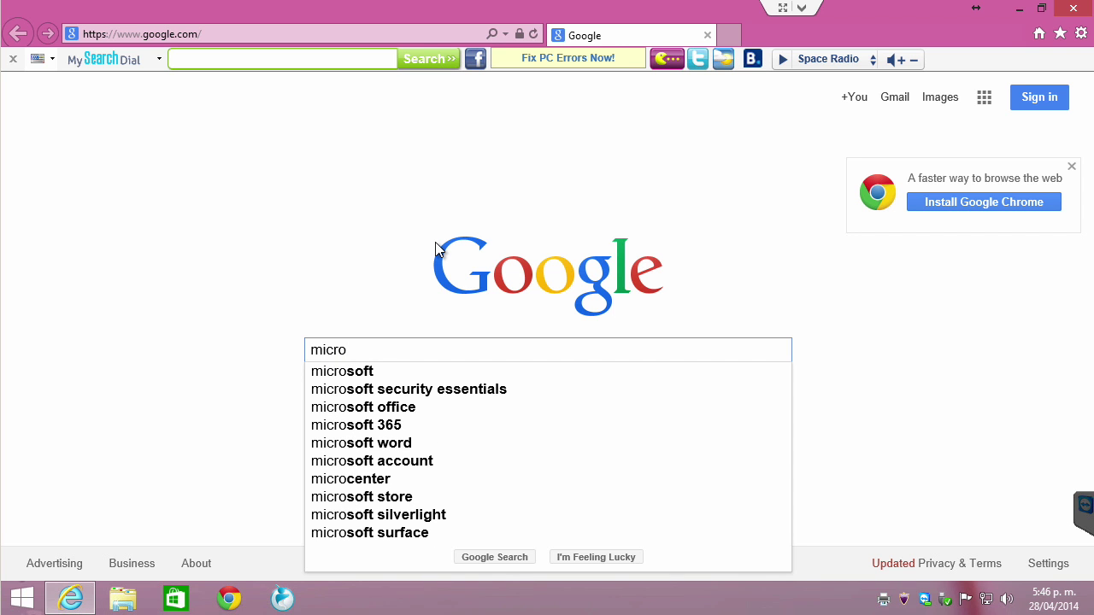
pyautogui.click(372, 373)
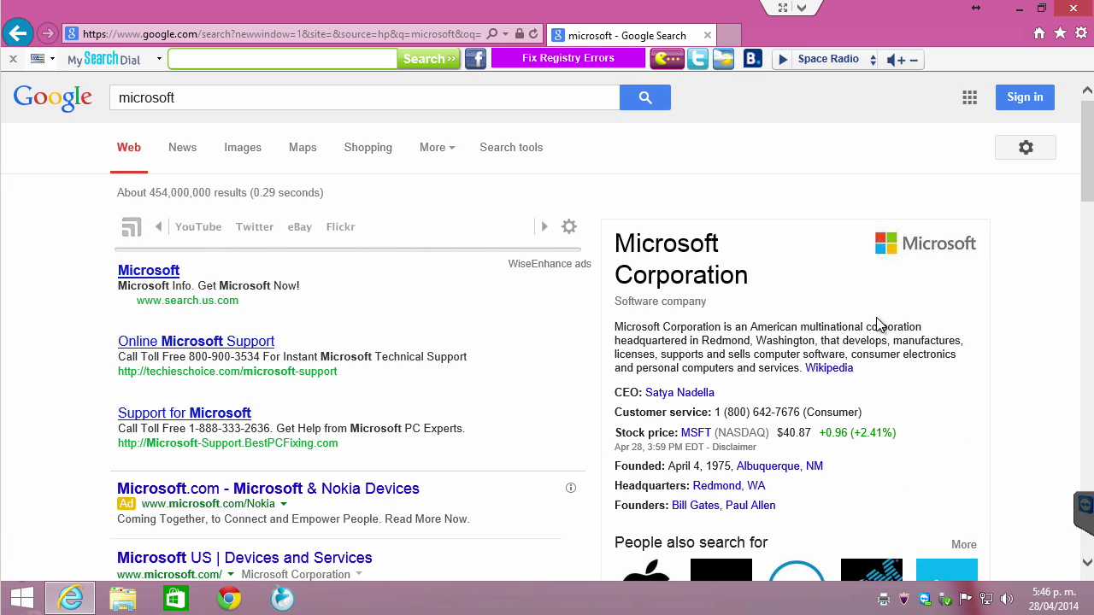
# Open a maximized File Explorer at Downloads with the Name column widened
pyautogui.click(1074, 11)
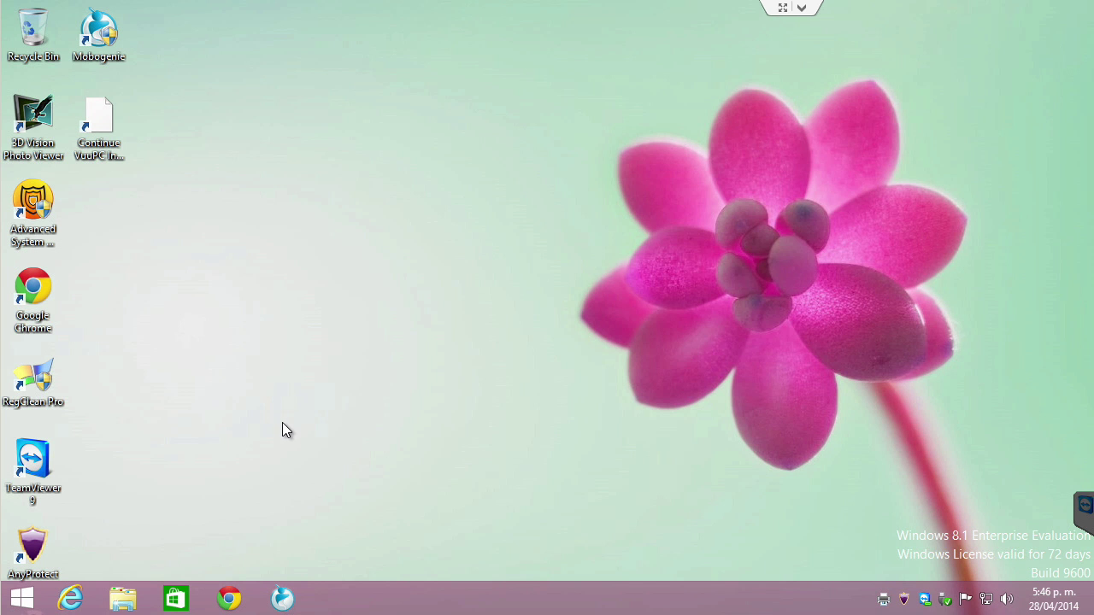
pyautogui.click(122, 598)
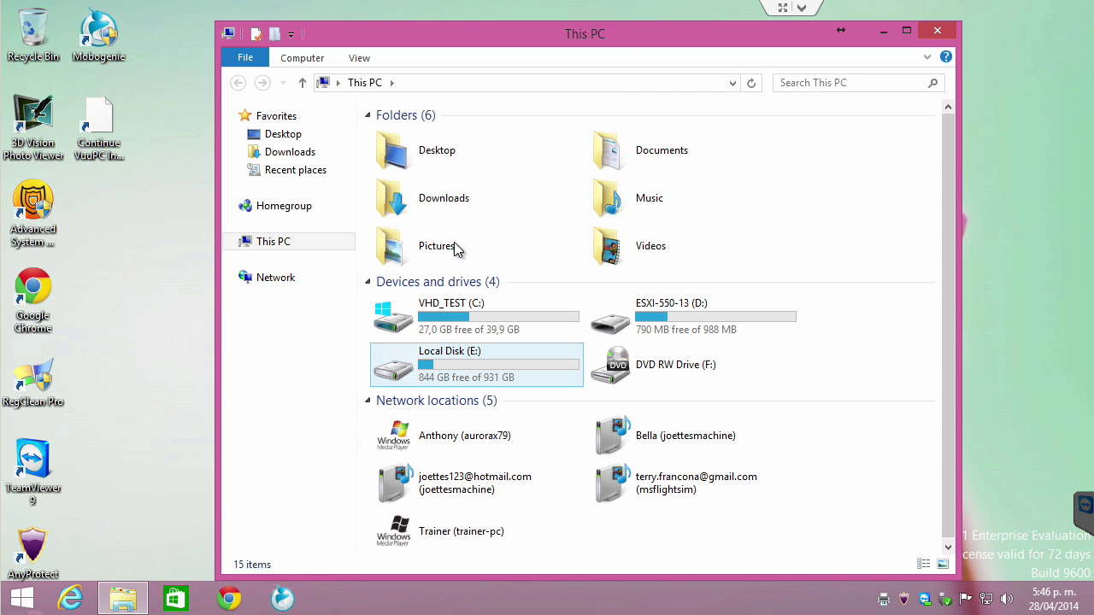
pyautogui.doubleClick(609, 34)
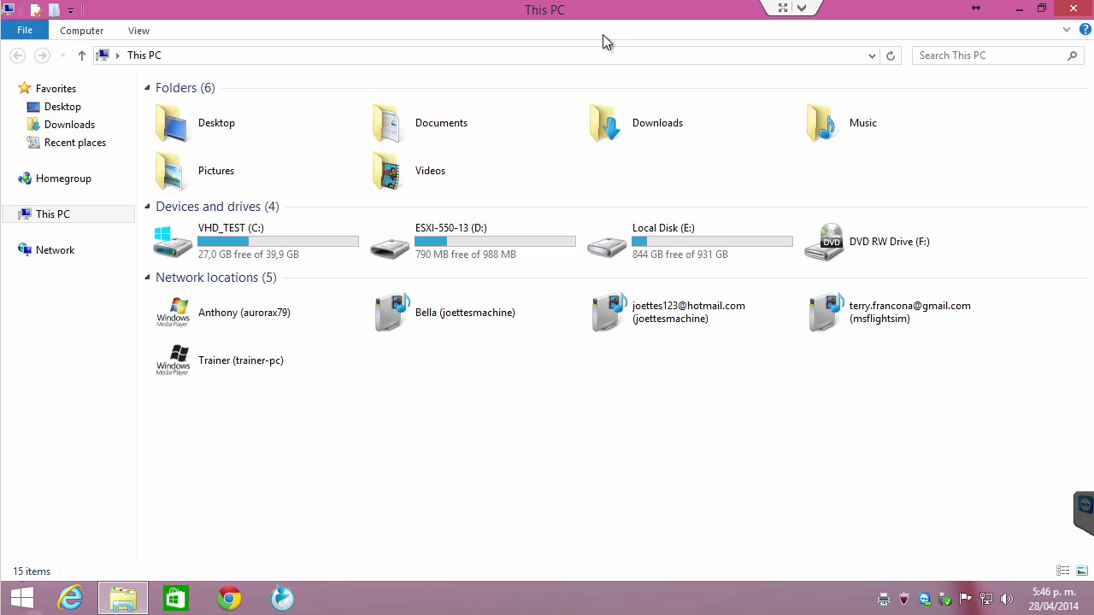
pyautogui.click(86, 128)
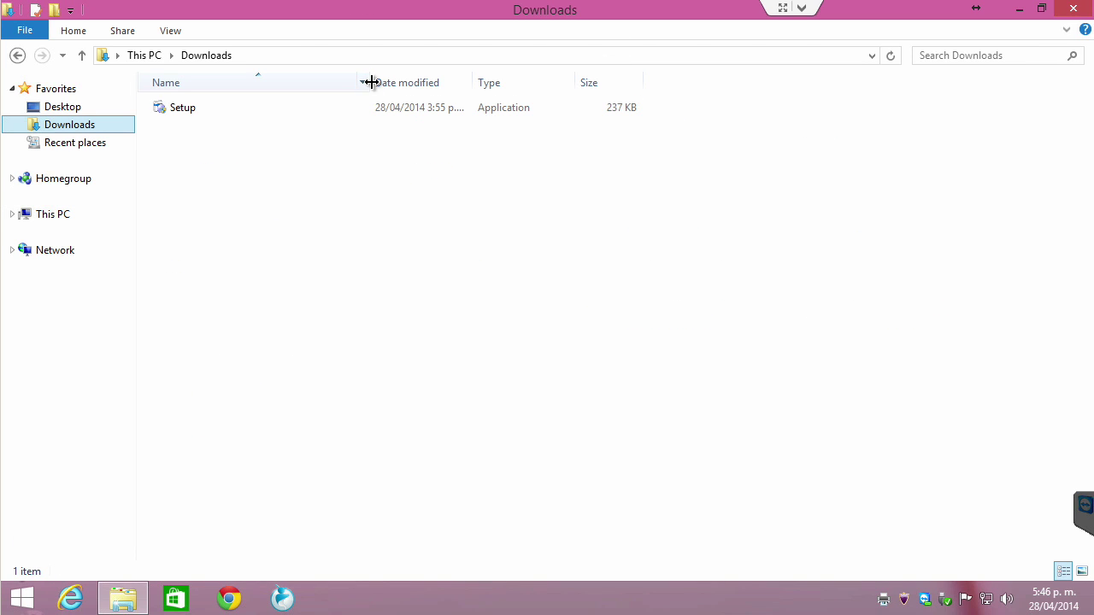
pyautogui.moveTo(371, 83); pyautogui.dragTo(533, 82)
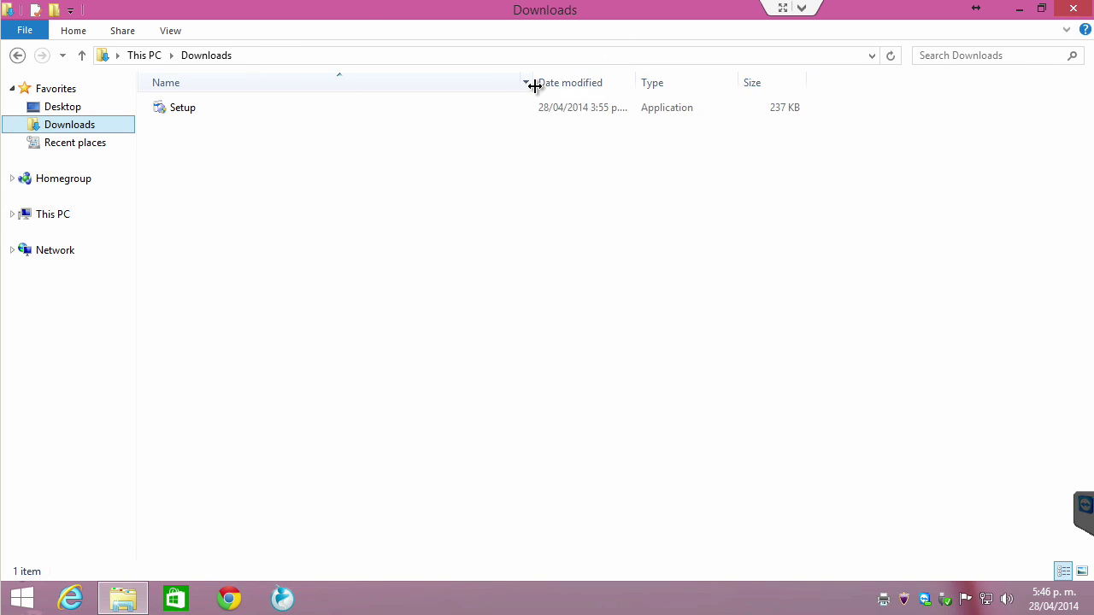
# Delete the Setup installer from Downloads and close the window
pyautogui.click(193, 105)
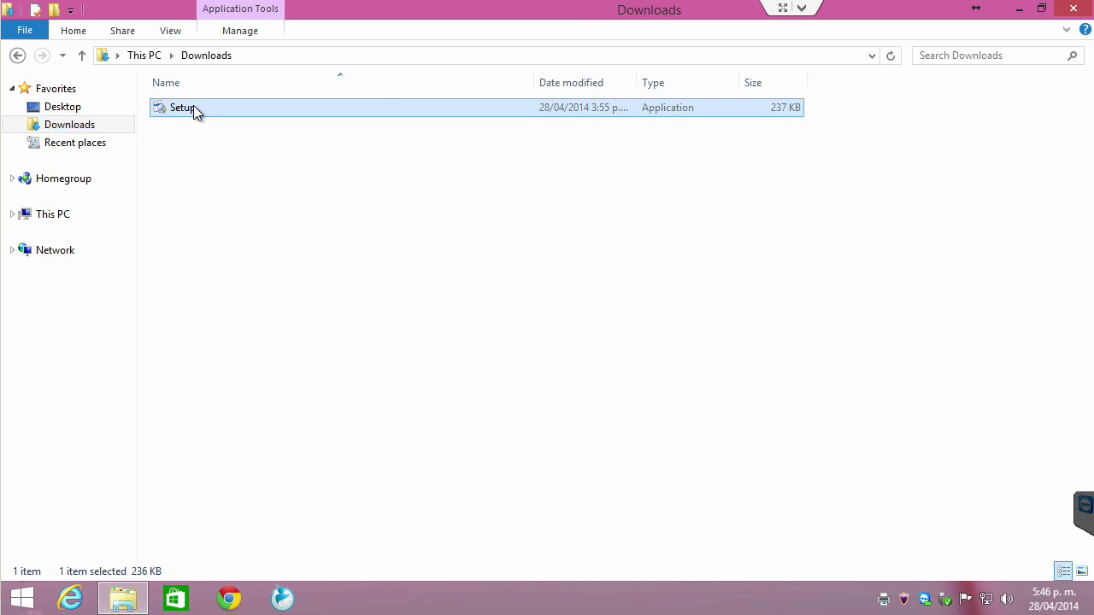
pyautogui.rightClick(194, 105)
pyautogui.click(507, 218)
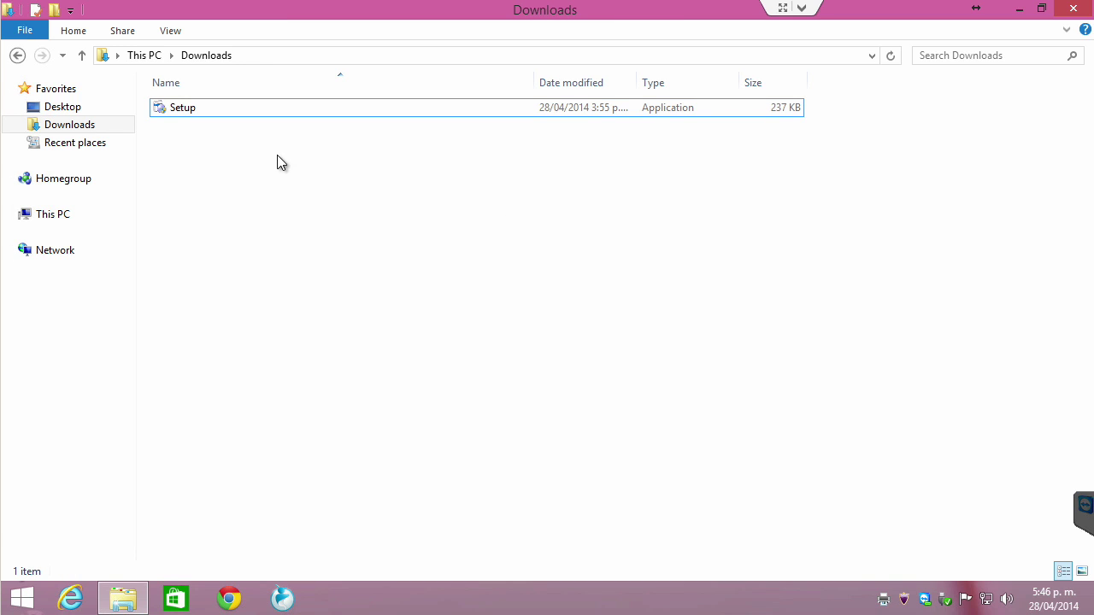
pyautogui.click(180, 106)
pyautogui.rightClick(178, 107)
pyautogui.click(595, 224)
pyautogui.click(171, 113)
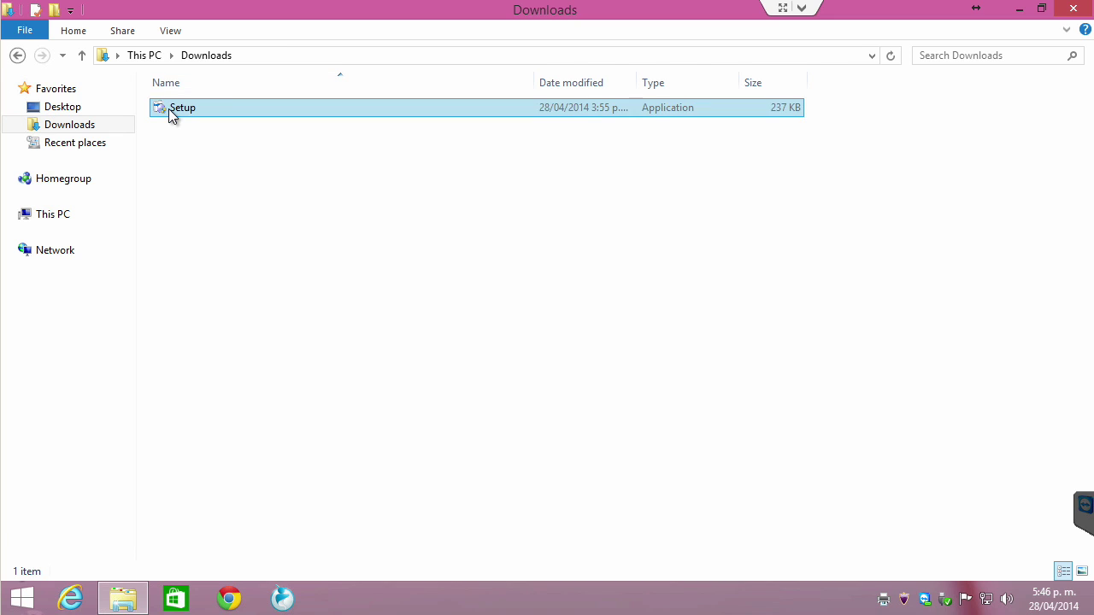
pyautogui.rightClick(172, 114)
pyautogui.click(265, 313)
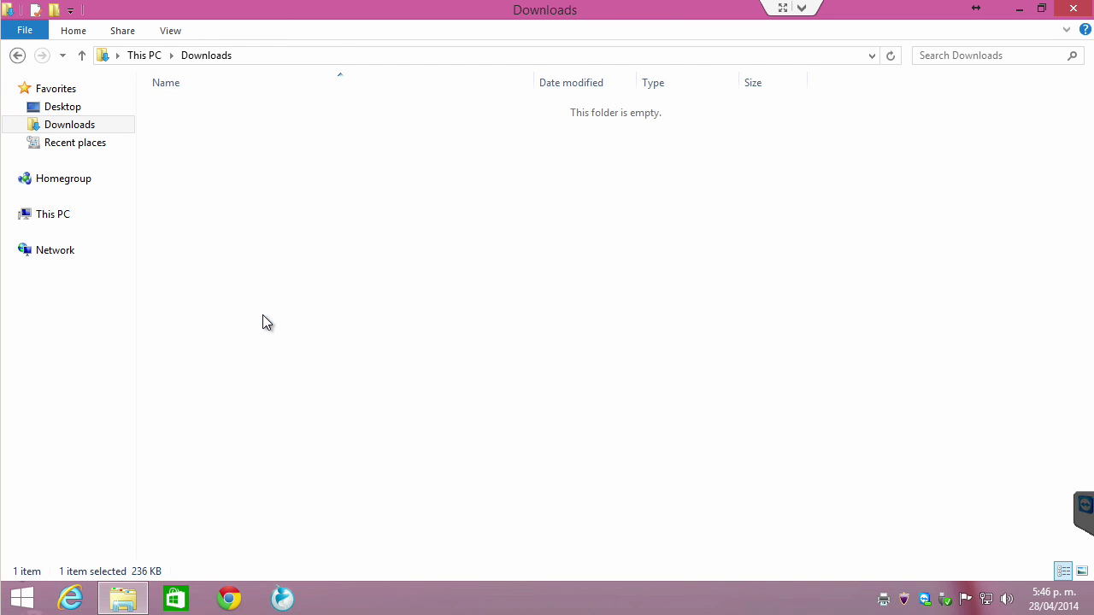
pyautogui.click(1068, 10)
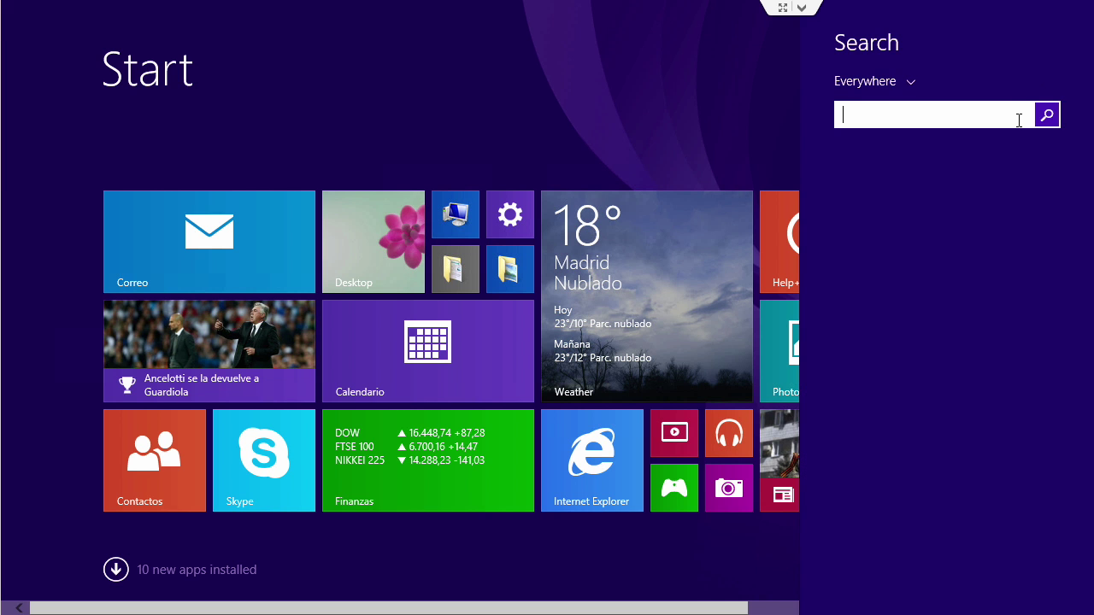
# Find Programs and Features via a 'programs' search and select ScorpionSaver
pyautogui.write('programs')
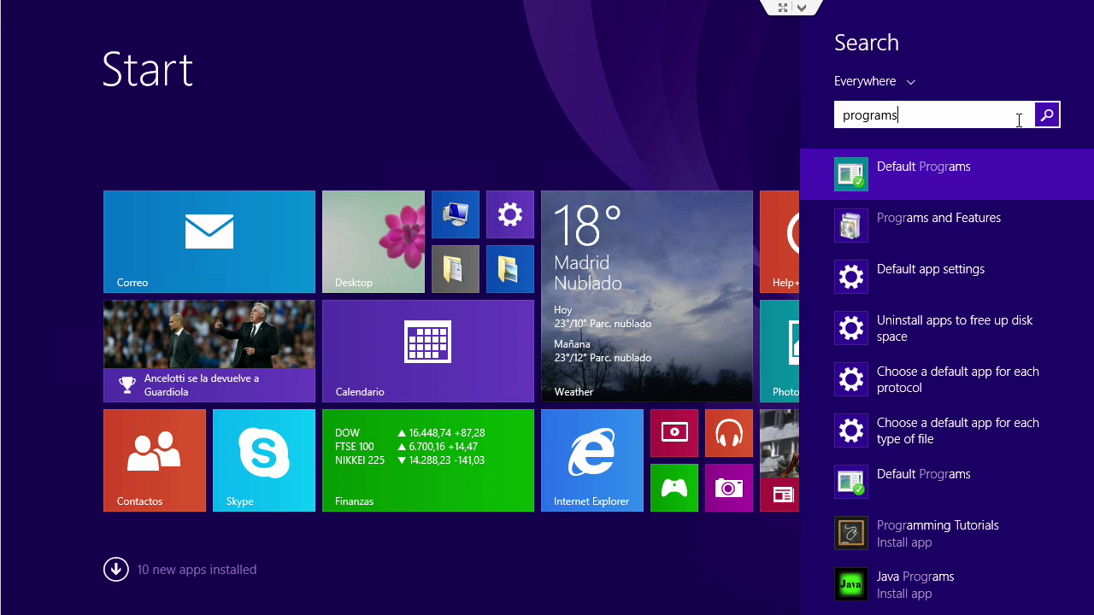
pyautogui.moveTo(940, 276)
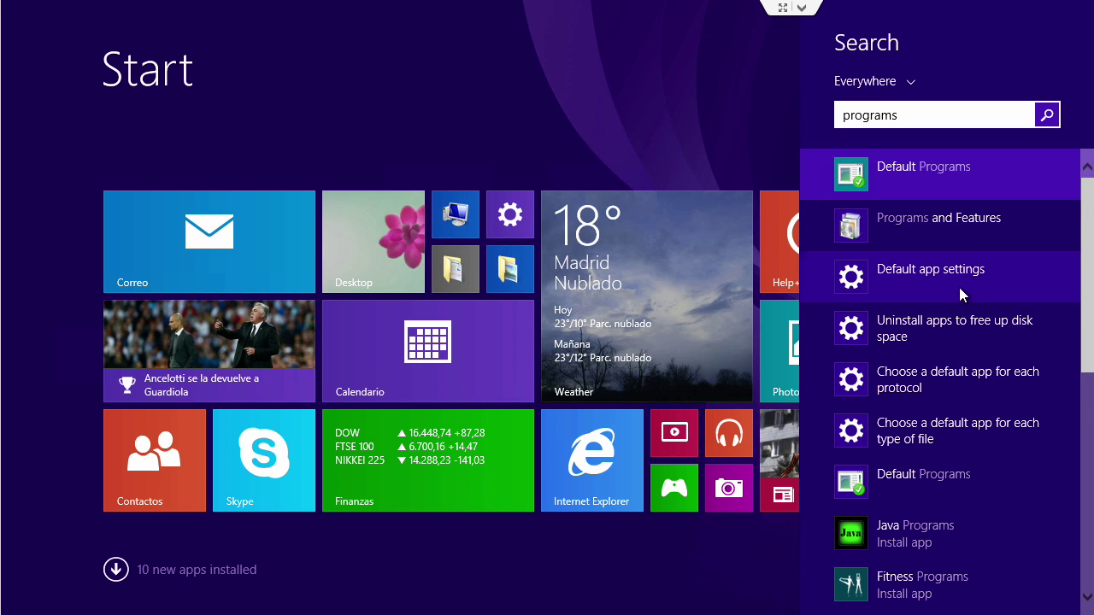
pyautogui.click(972, 225)
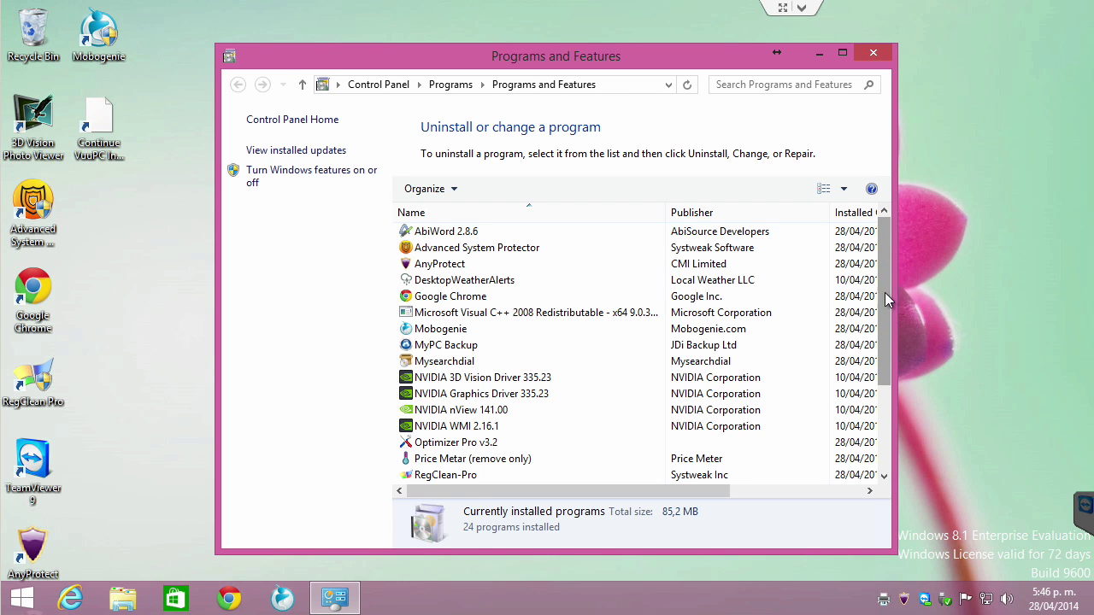
pyautogui.moveTo(884, 293); pyautogui.dragTo(888, 416)
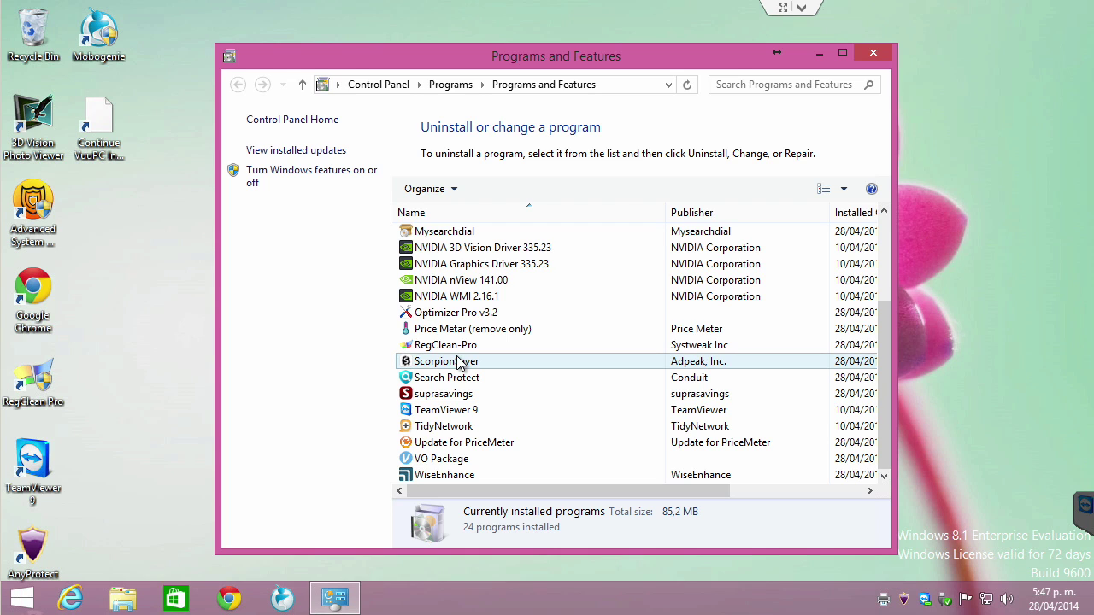
pyautogui.click(459, 363)
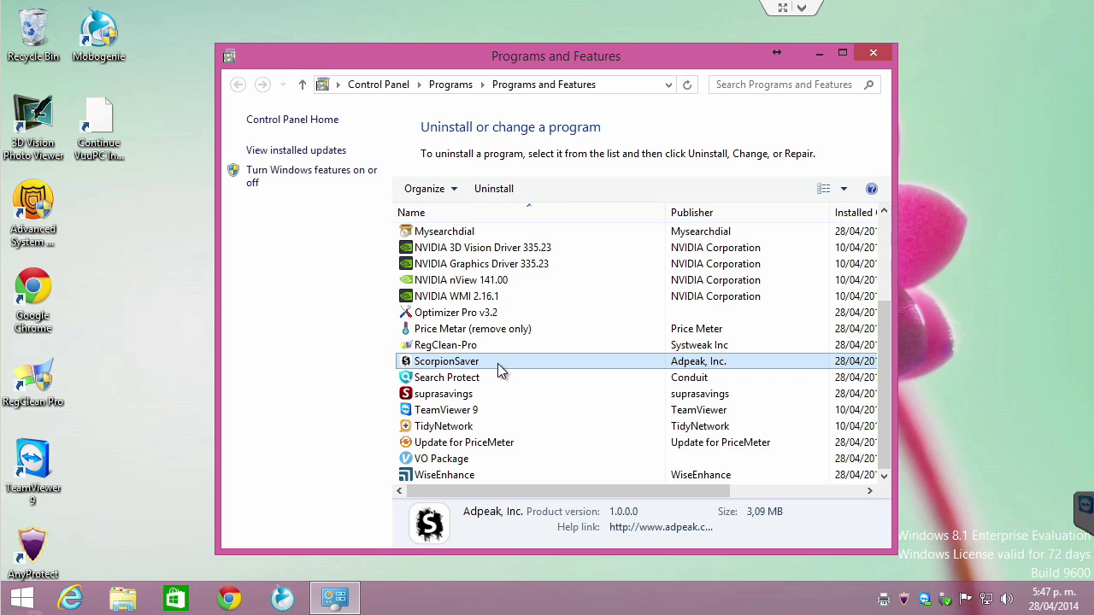
# Try uninstalling ScorpionSaver, dismiss the missing-package error, and close Programs and Features
pyautogui.click(500, 190)
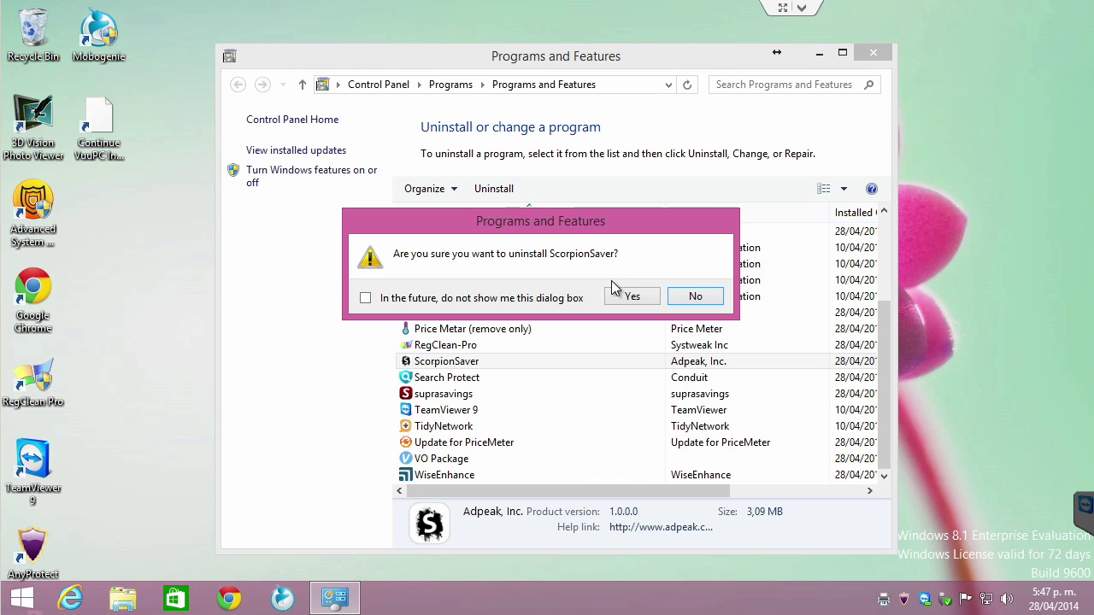
pyautogui.click(631, 297)
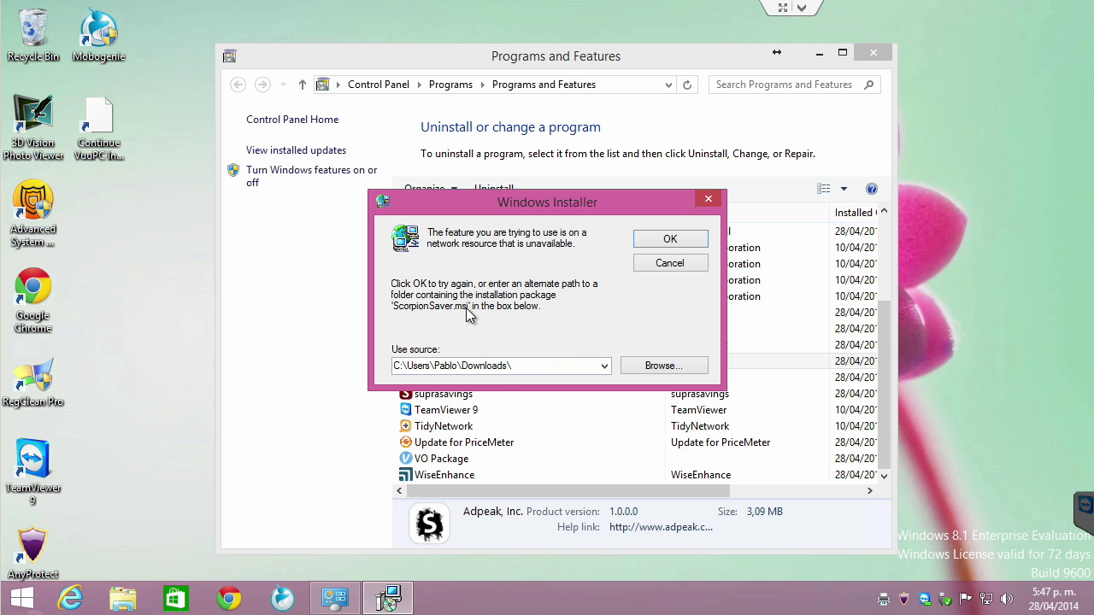
pyautogui.click(669, 265)
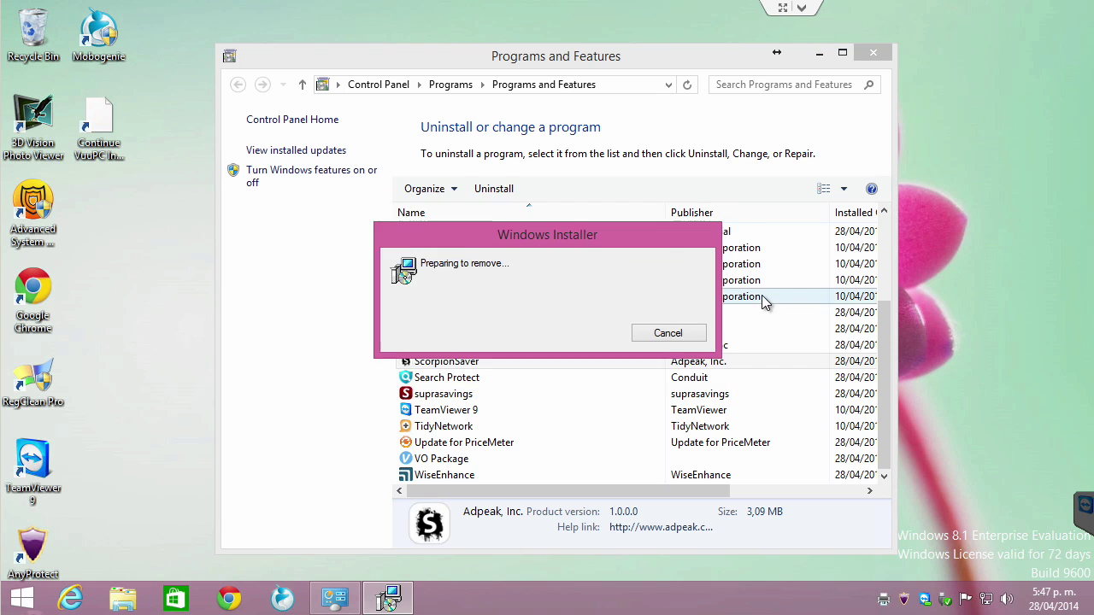
pyautogui.click(660, 318)
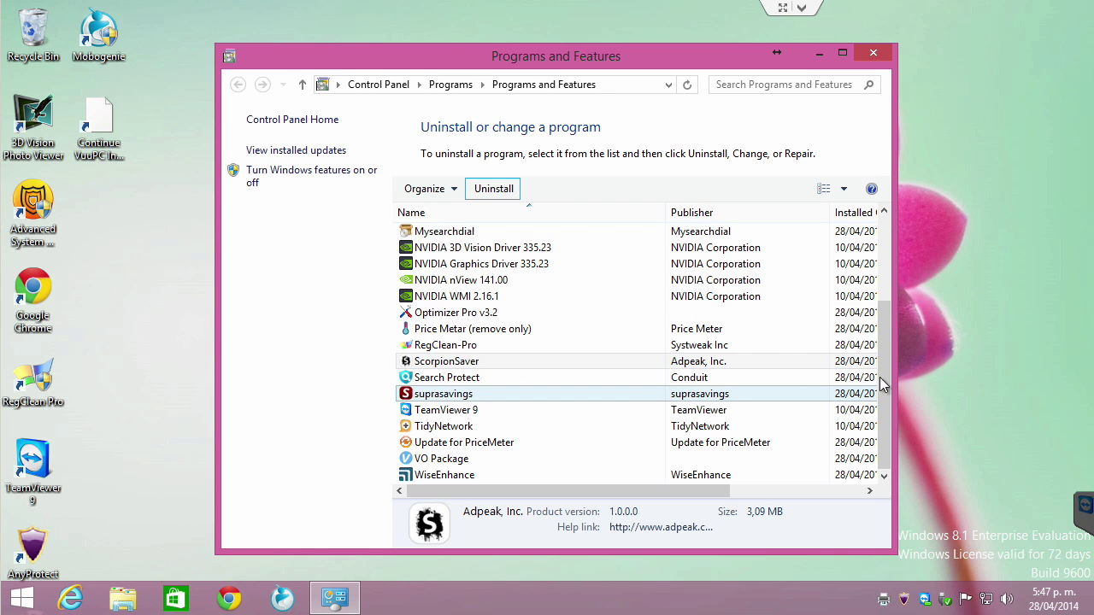
pyautogui.moveTo(884, 328); pyautogui.dragTo(884, 218)
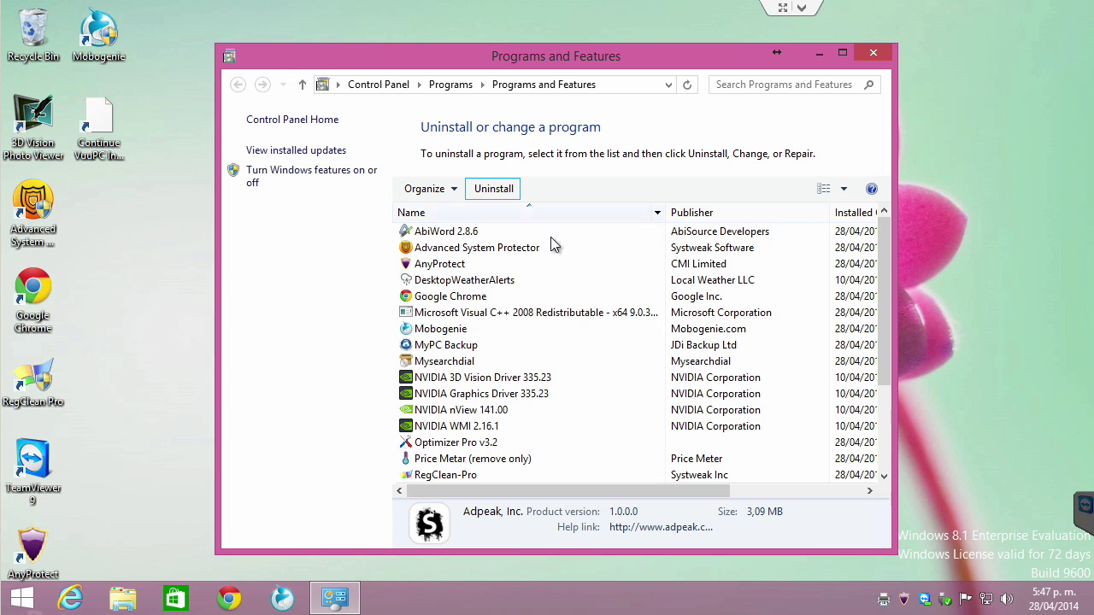
pyautogui.click(873, 53)
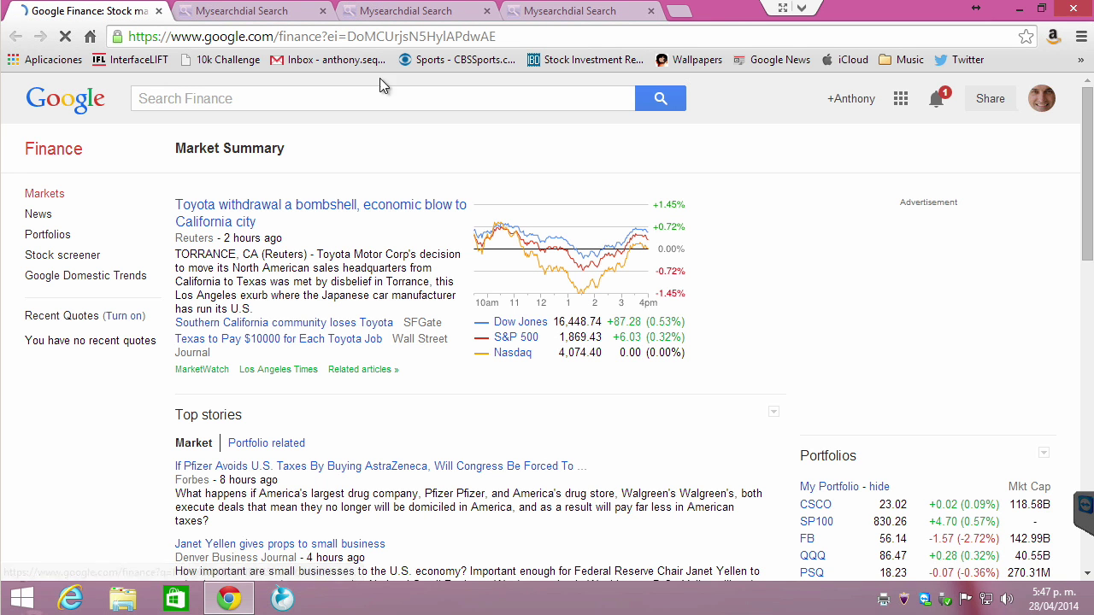
# Close the three Mysearchdial tabs in Chrome, then close Chrome
pyautogui.click(270, 25)
pyautogui.click(410, 25)
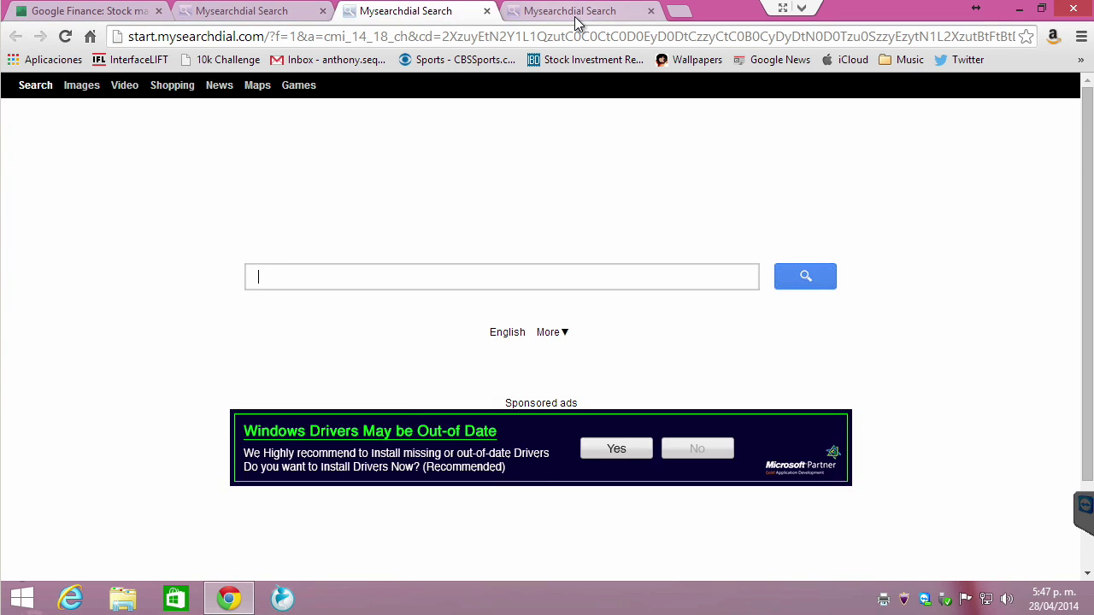
pyautogui.click(574, 24)
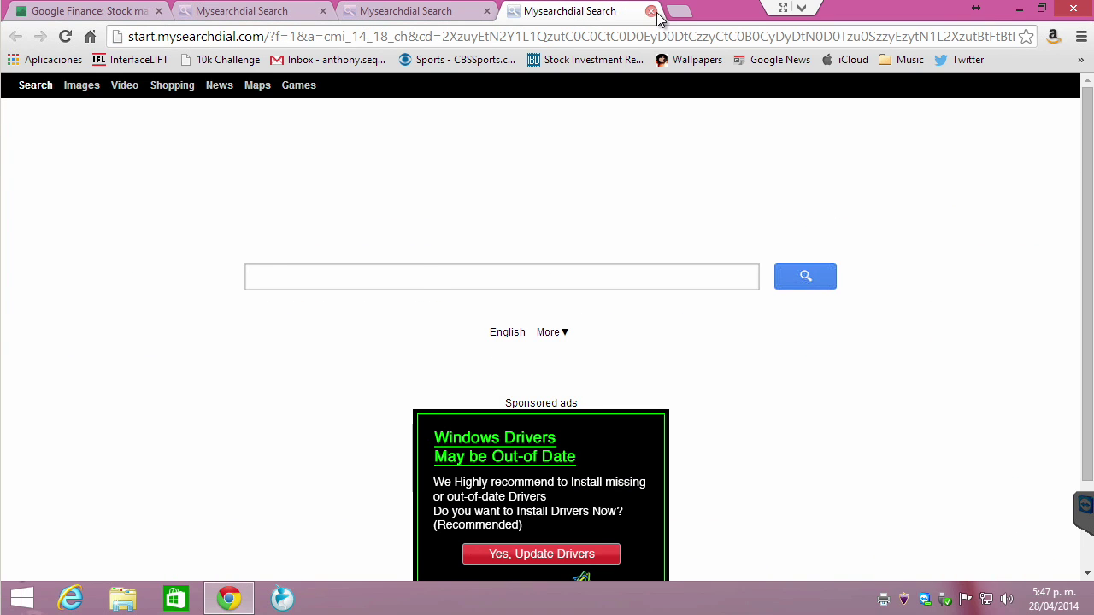
pyautogui.middleClick(525, 18)
pyautogui.click(486, 11)
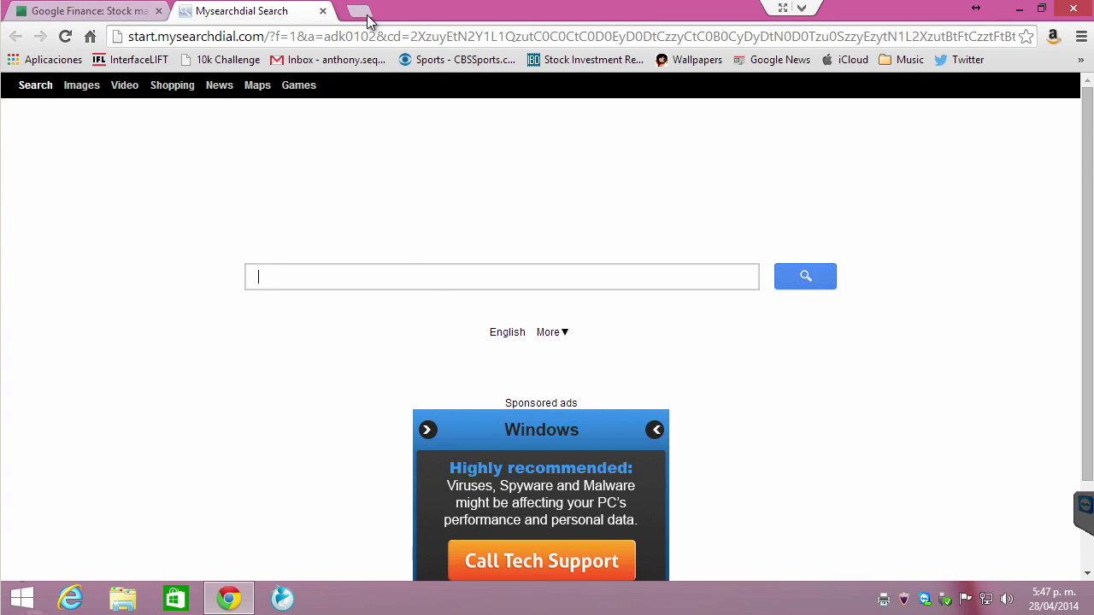
pyautogui.click(323, 11)
pyautogui.click(1073, 7)
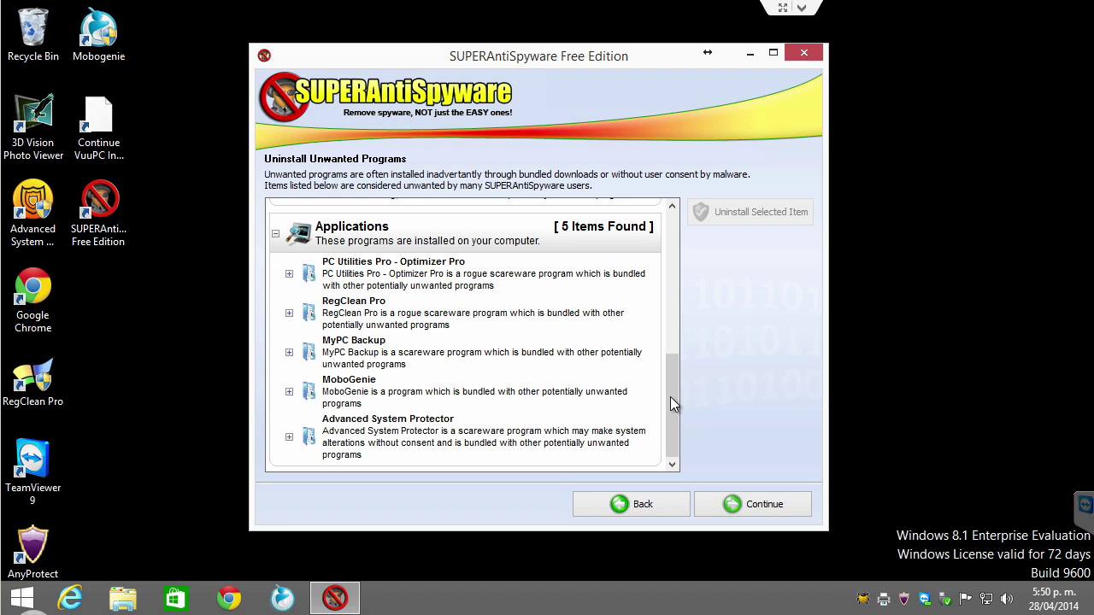
# Scroll through SUPERAntiSpyware's Browser Extensions and Applications lists of unwanted programs
pyautogui.moveTo(672, 405); pyautogui.dragTo(667, 206)
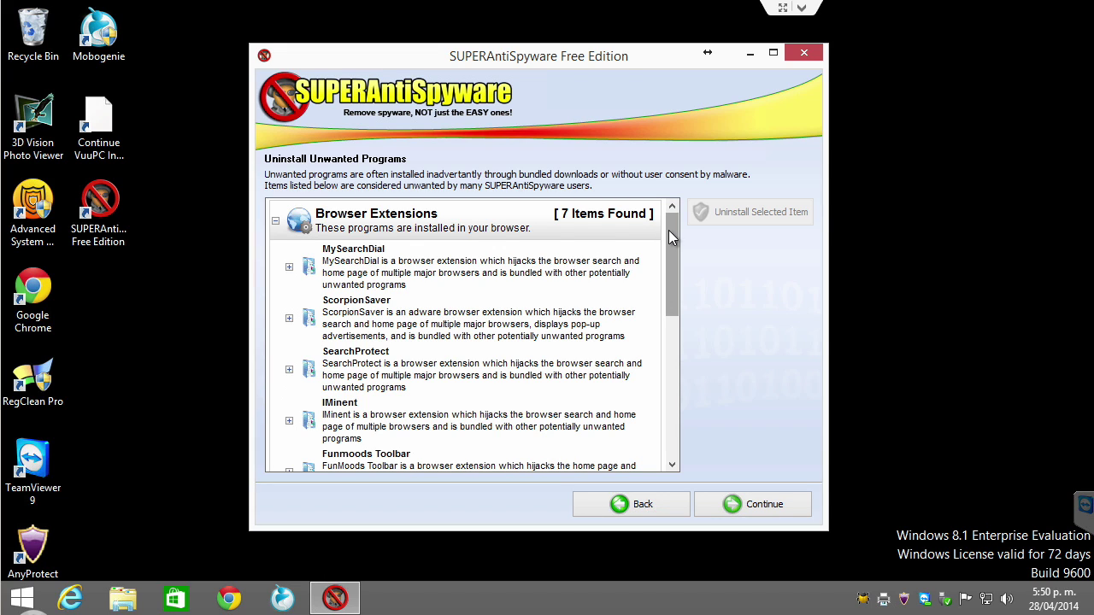
pyautogui.moveTo(672, 235); pyautogui.dragTo(664, 376)
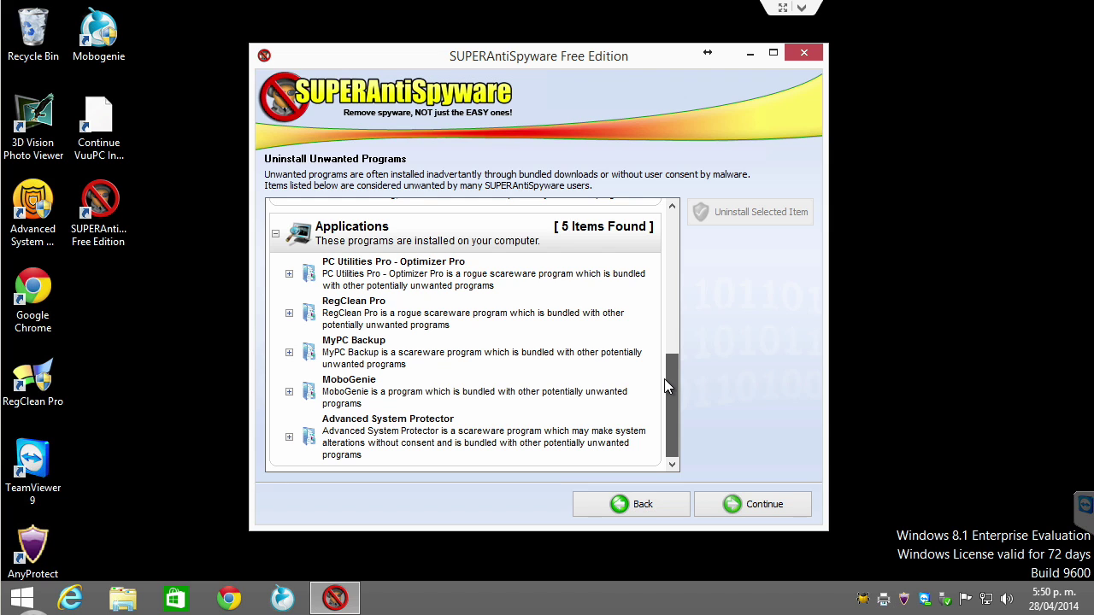
pyautogui.moveTo(664, 379)
pyautogui.mouseDown()
pyautogui.moveTo(670, 211)
pyautogui.moveTo(682, 413)
pyautogui.mouseUp()
# Continue past the unwanted programs list to start the SUPERAntiSpyware scan
pyautogui.click(752, 503)
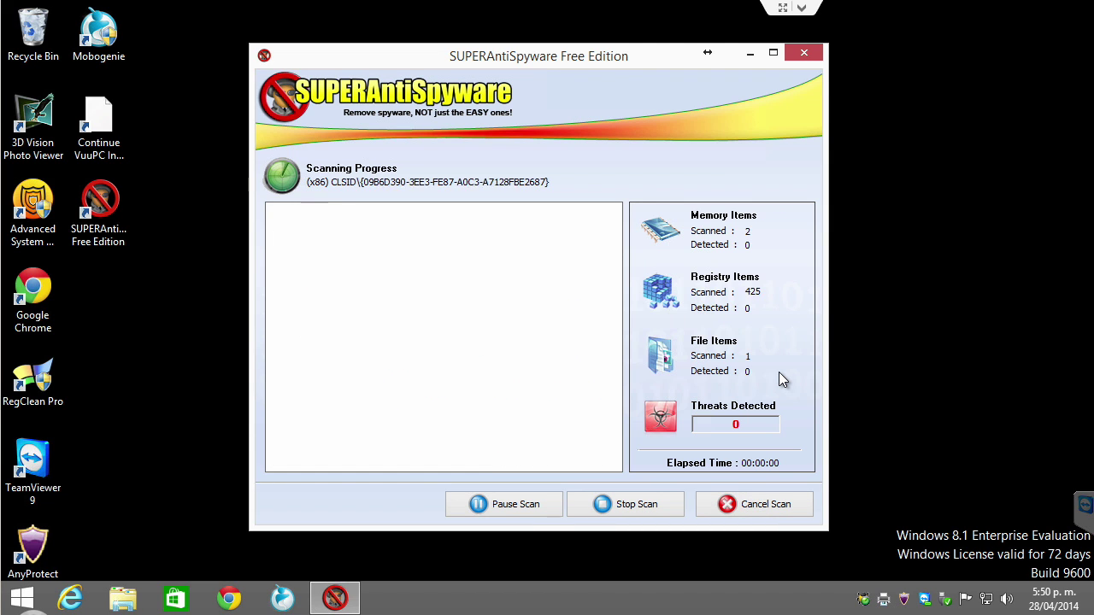